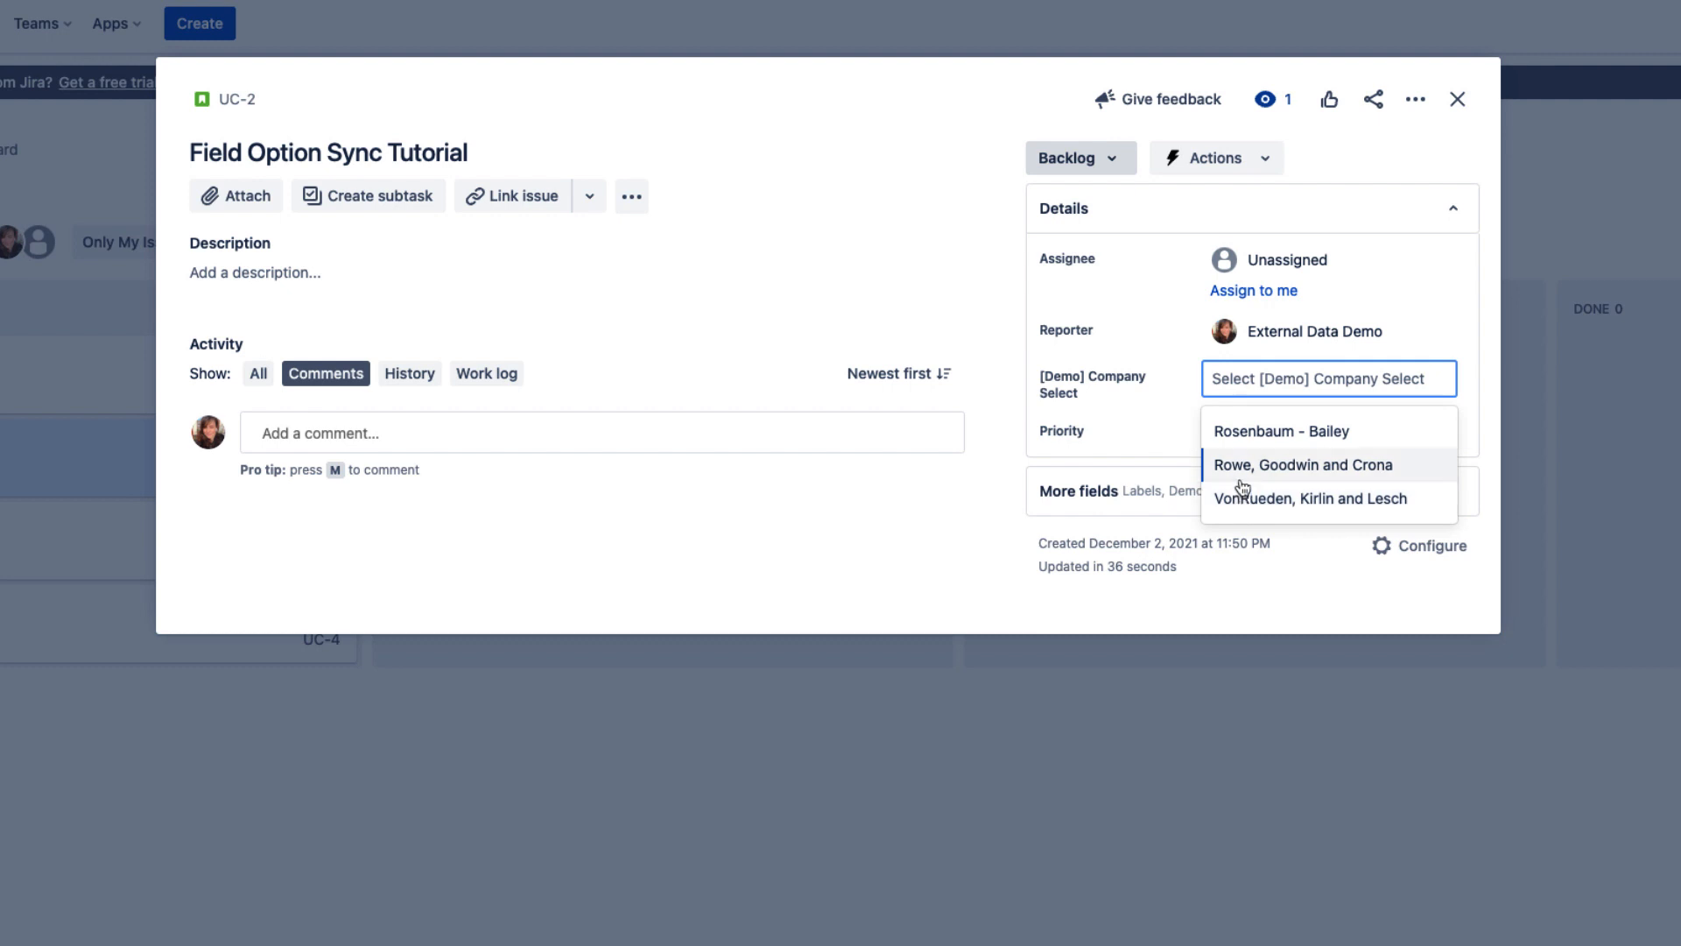
- Set the issue's [Demo] Company Select field to VonRueden, Kirlin and Lesch, and change it to Rosenbaum - Bailey
{"action": "left_click", "coordinate": [1244, 504]}
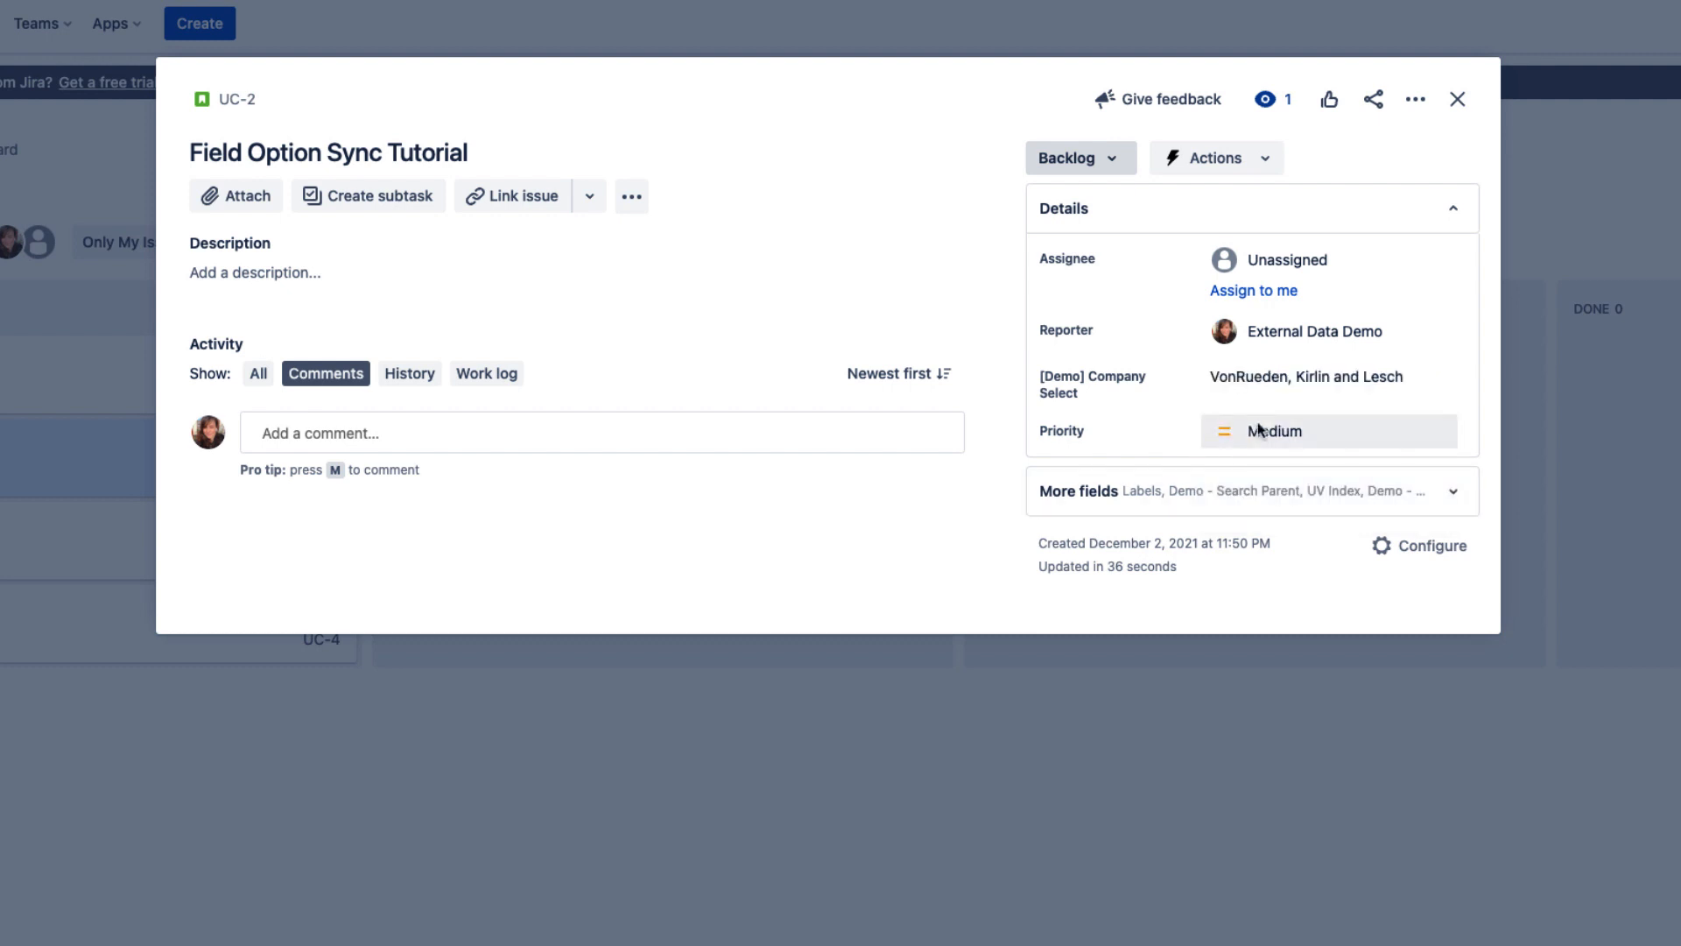
{"action": "left_click", "coordinate": [1258, 381]}
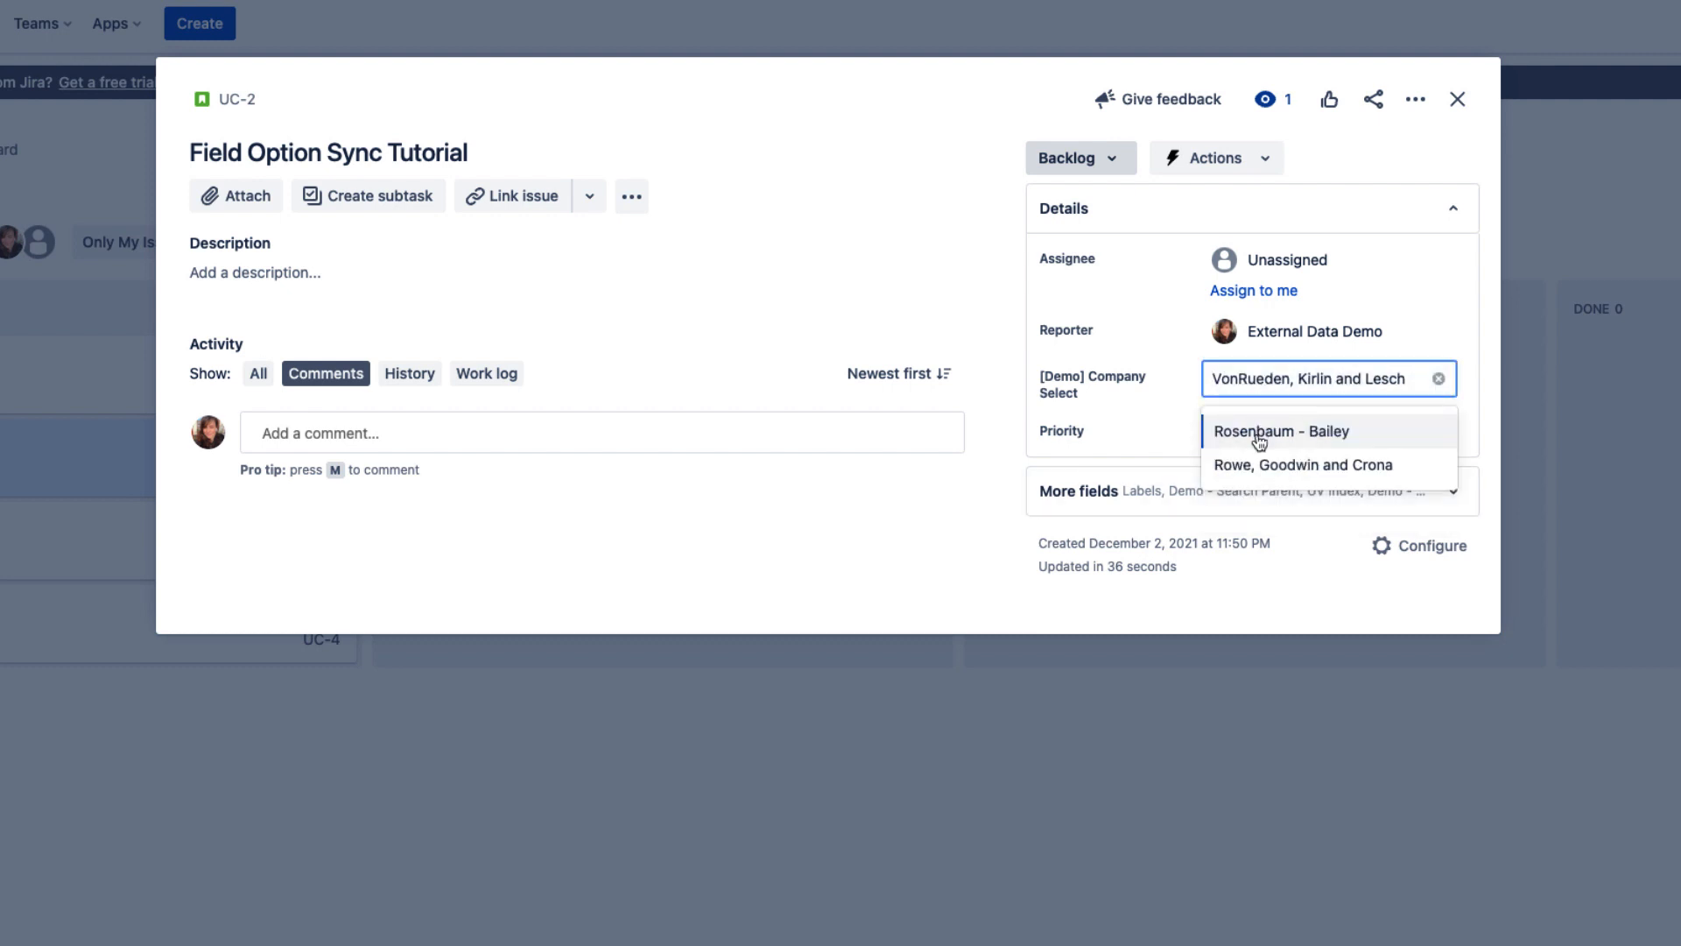
{"action": "left_click", "coordinate": [1258, 438]}
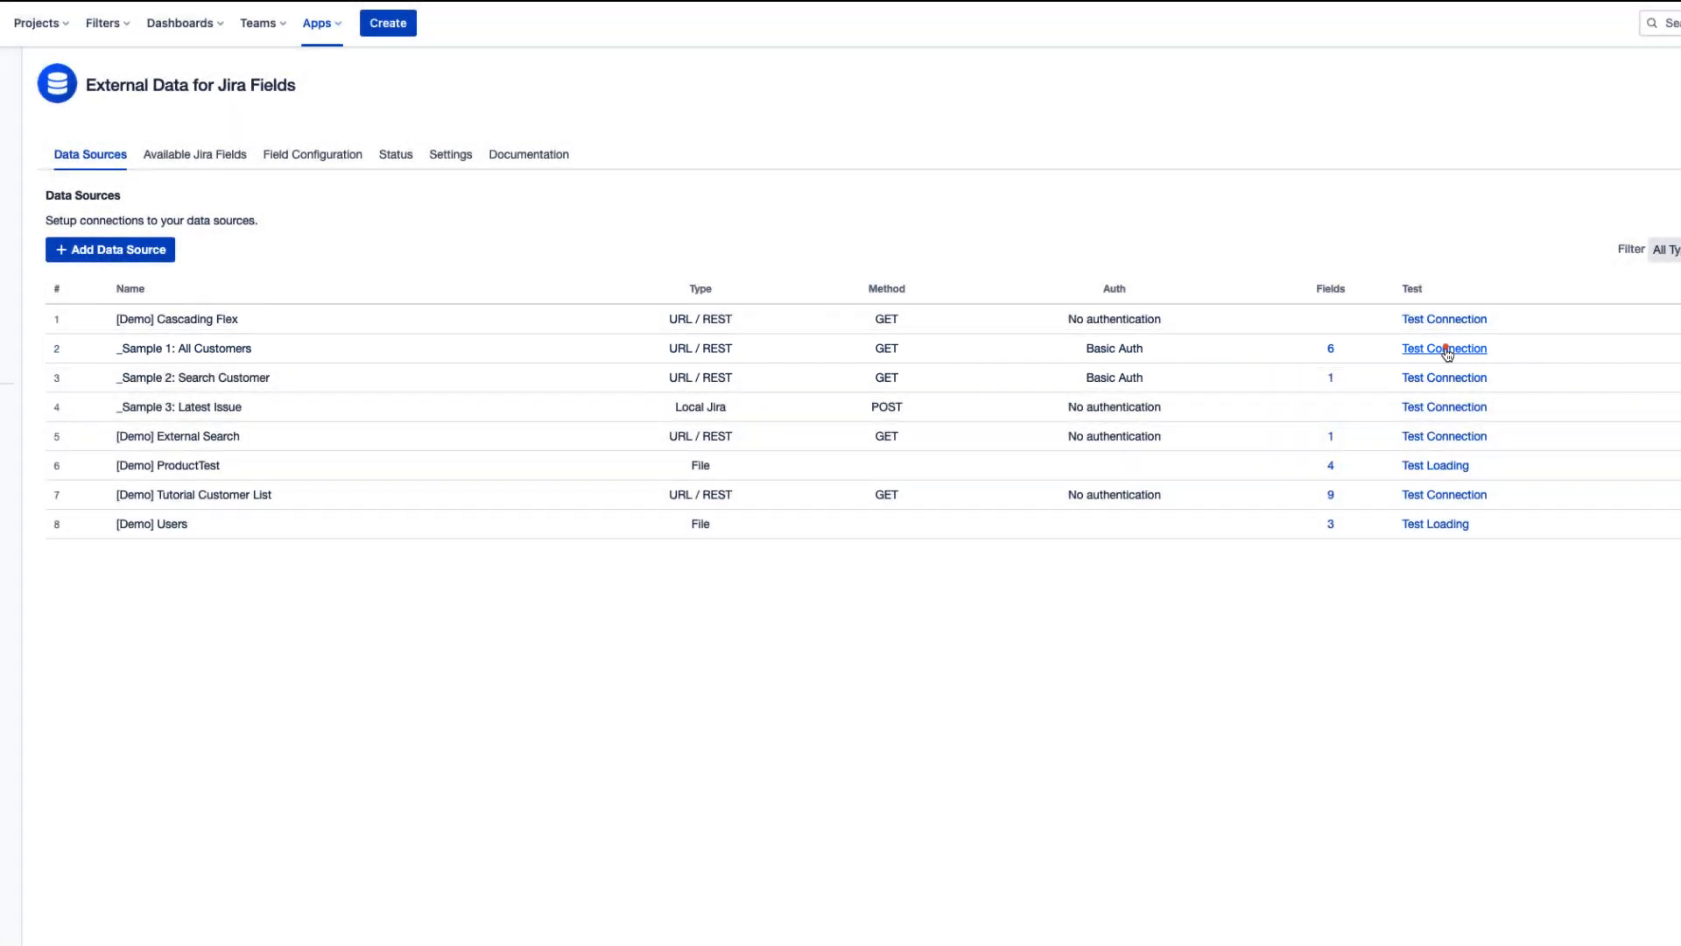
- Test the connection of the _Sample 1: All Customers data source, reading its raw result, and view the example data settings
{"action": "left_click", "coordinate": [1446, 350]}
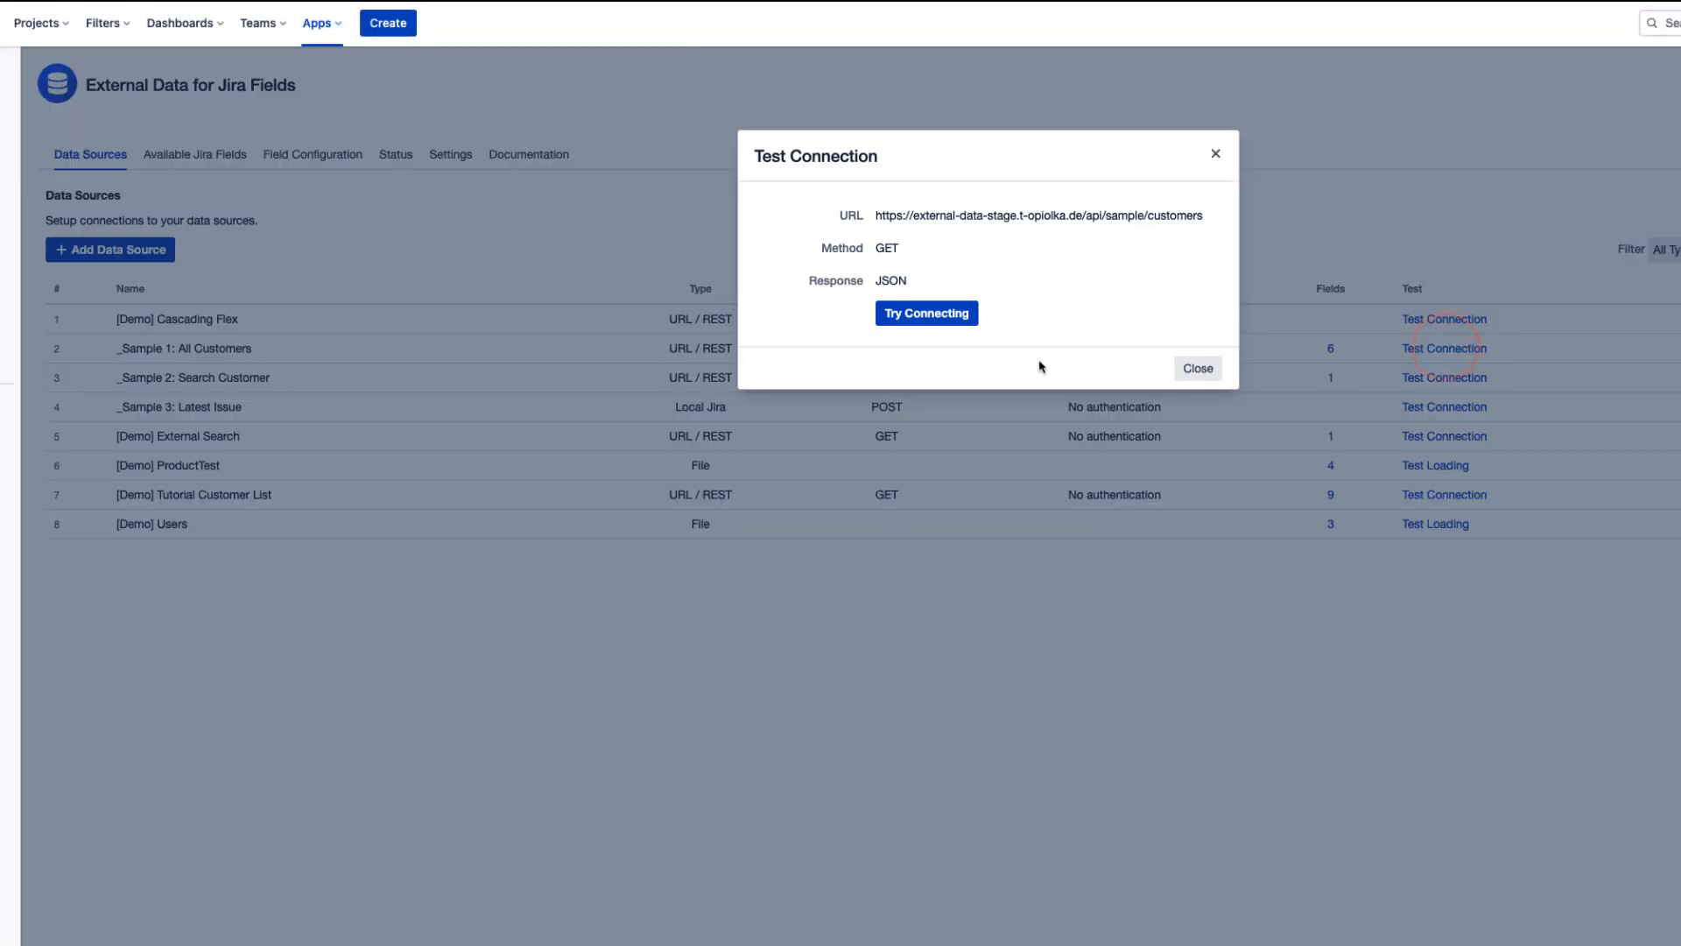
{"action": "left_click", "coordinate": [942, 324]}
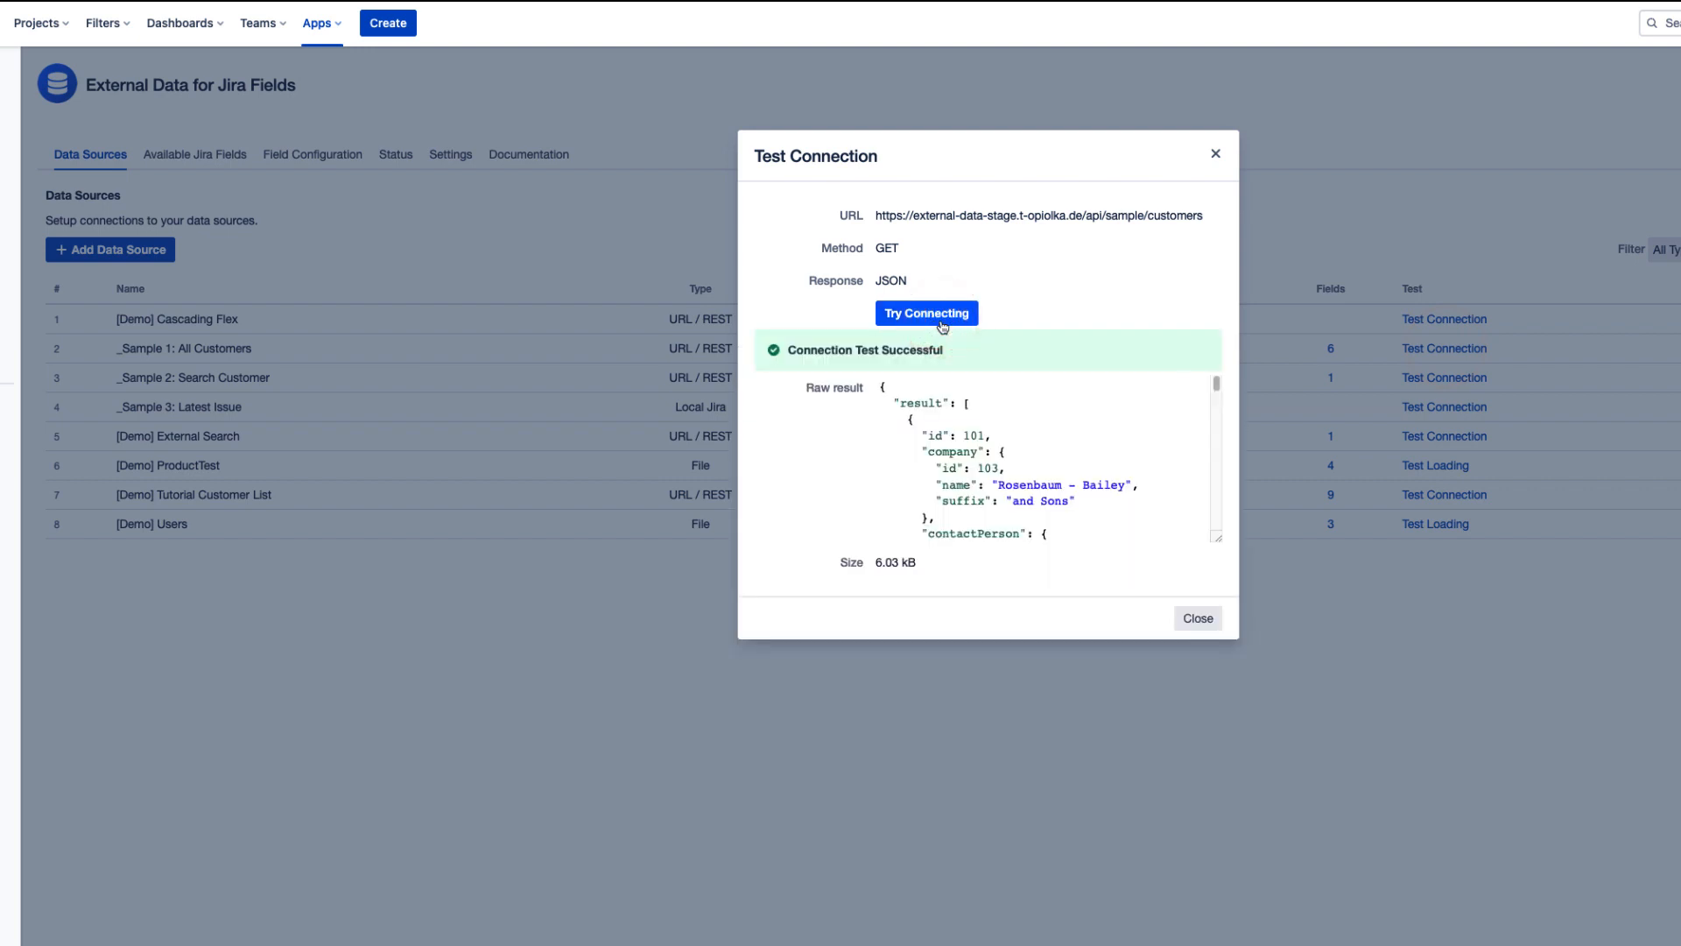
{"action": "scroll", "coordinate": [1018, 424], "scroll_direction": "down", "scroll_amount": 8}
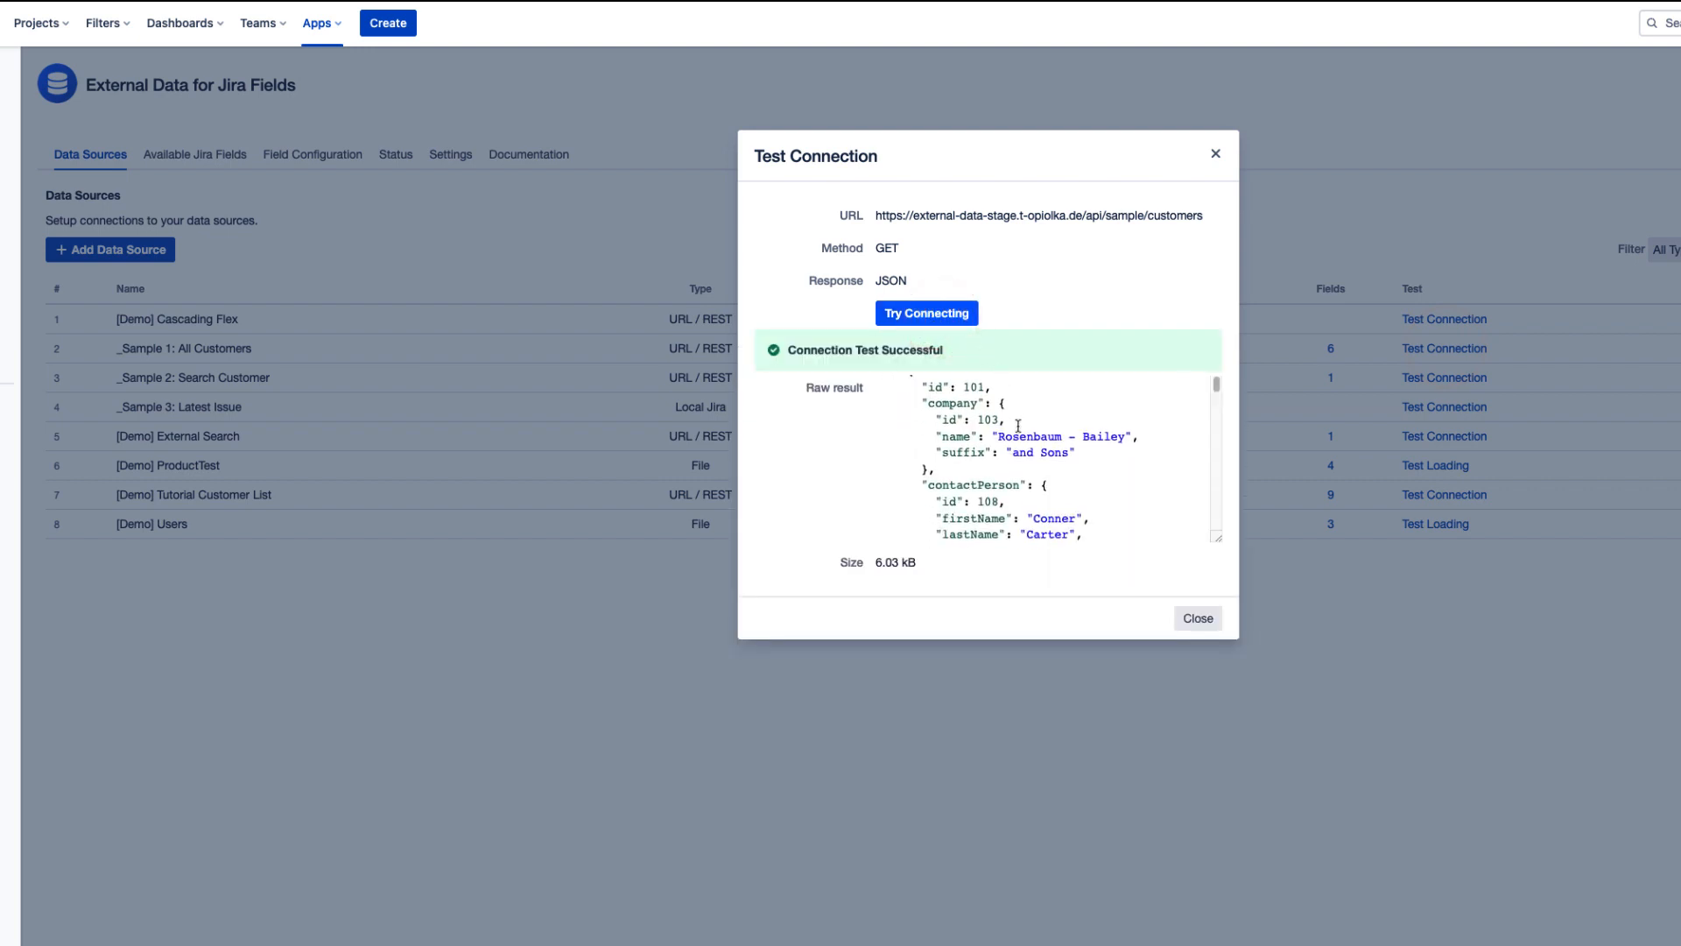
{"action": "scroll", "coordinate": [1018, 424], "scroll_direction": "down", "scroll_amount": 4}
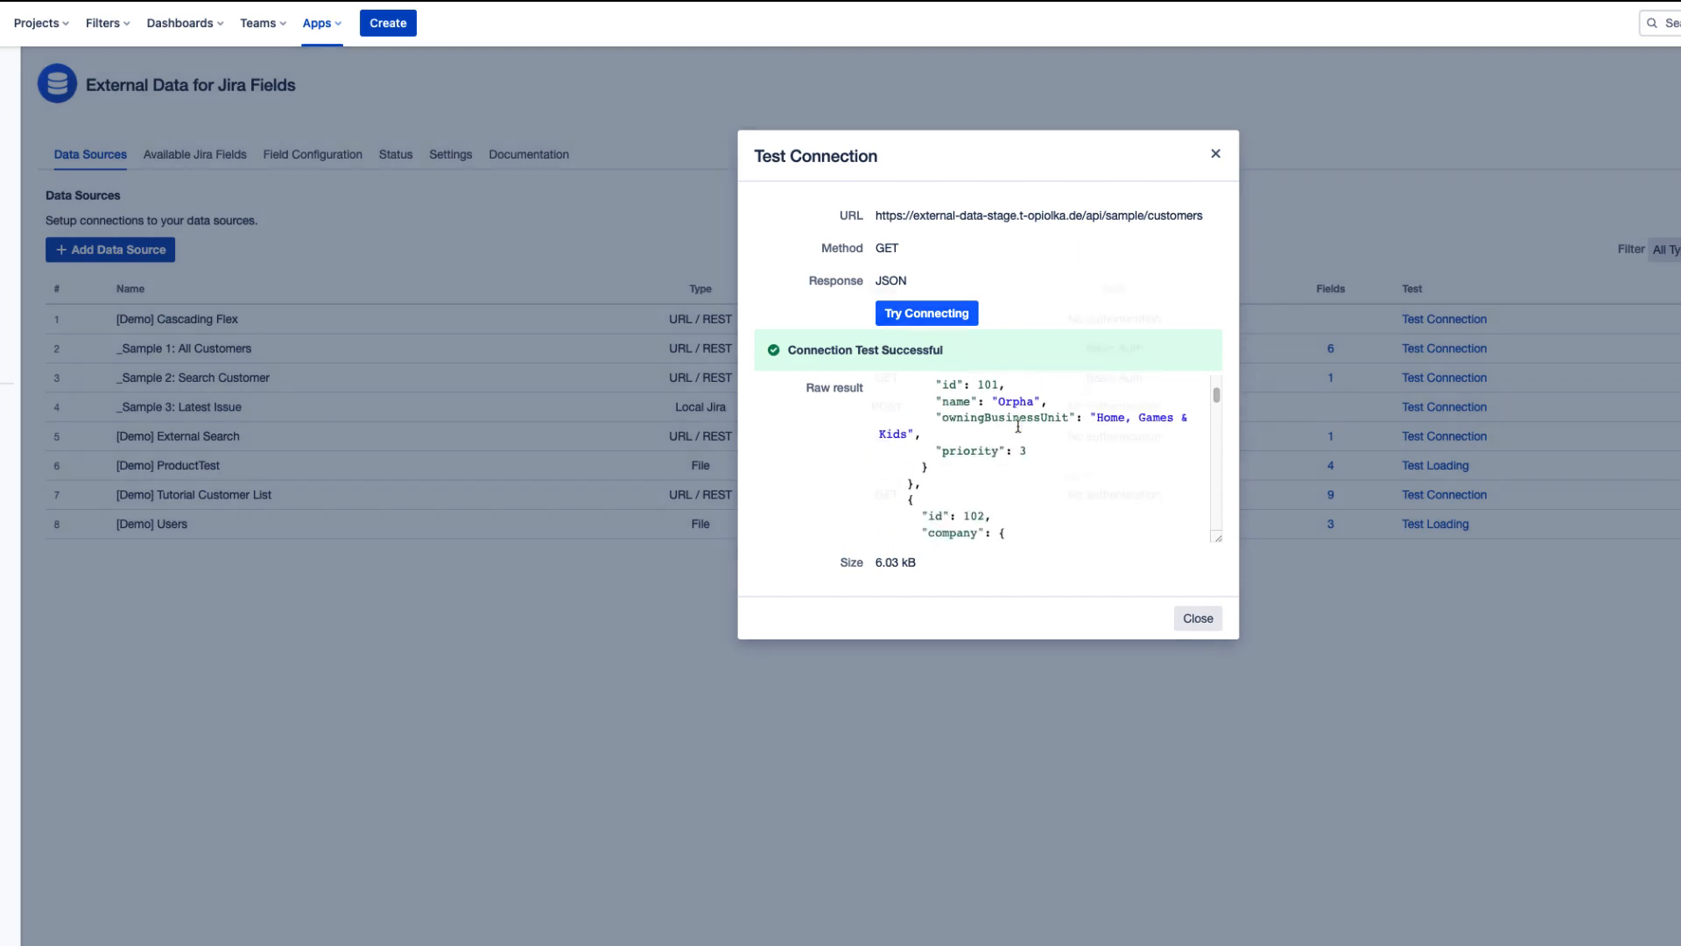
{"action": "left_click", "coordinate": [1194, 619]}
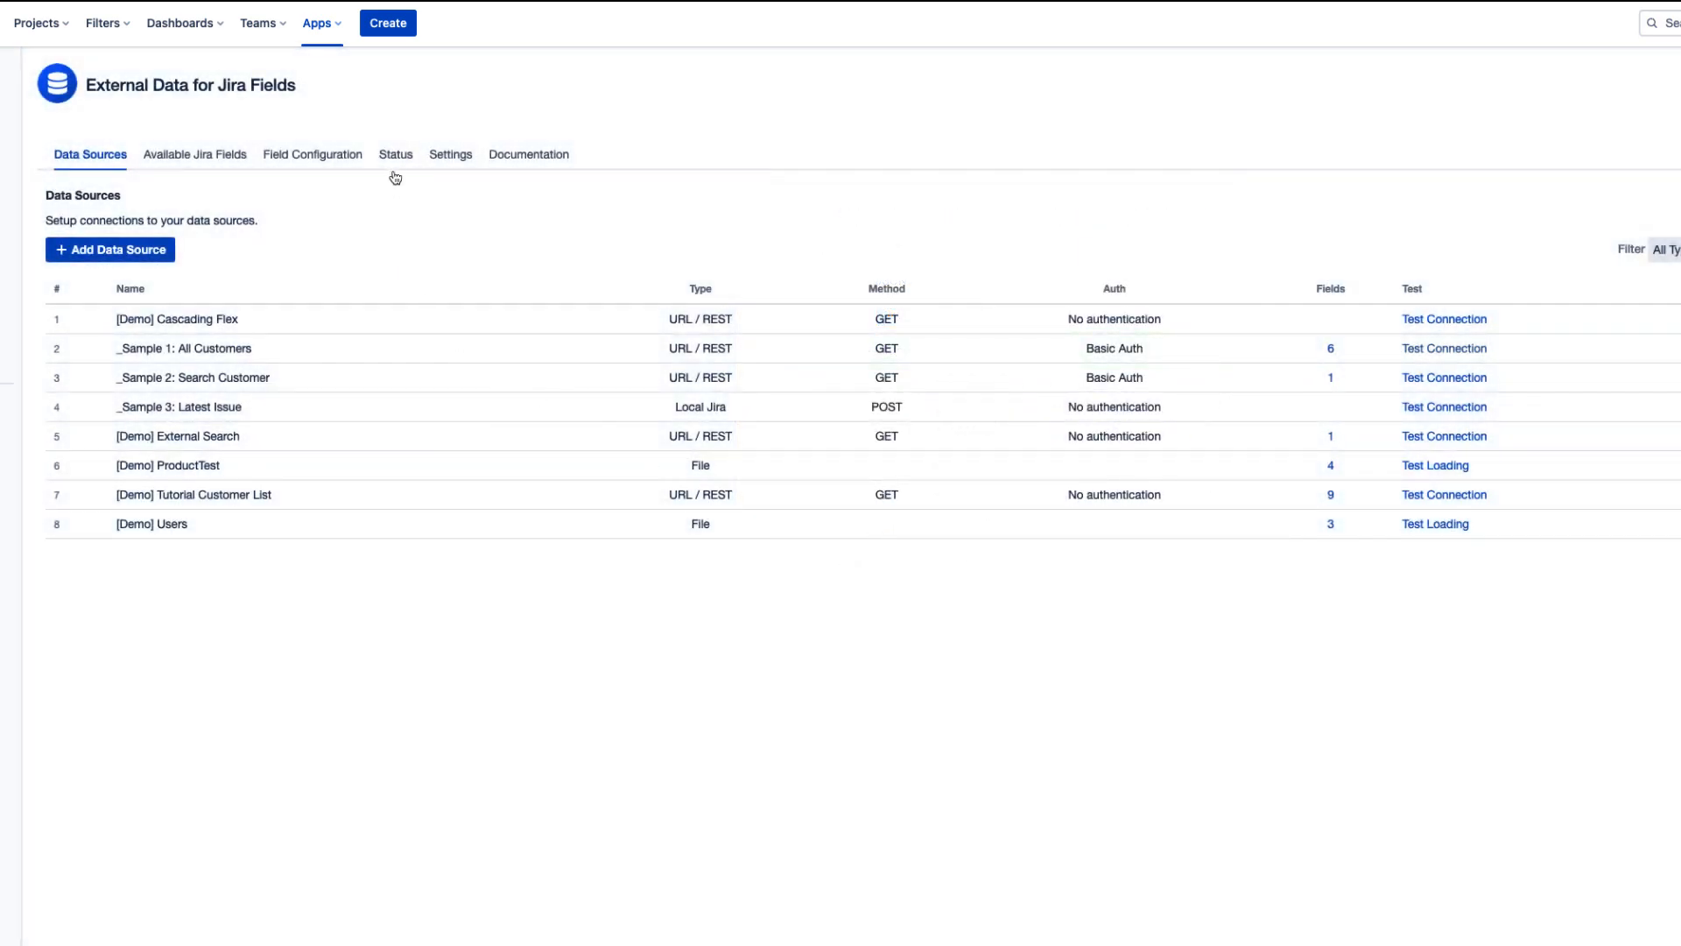
{"action": "left_click", "coordinate": [435, 163]}
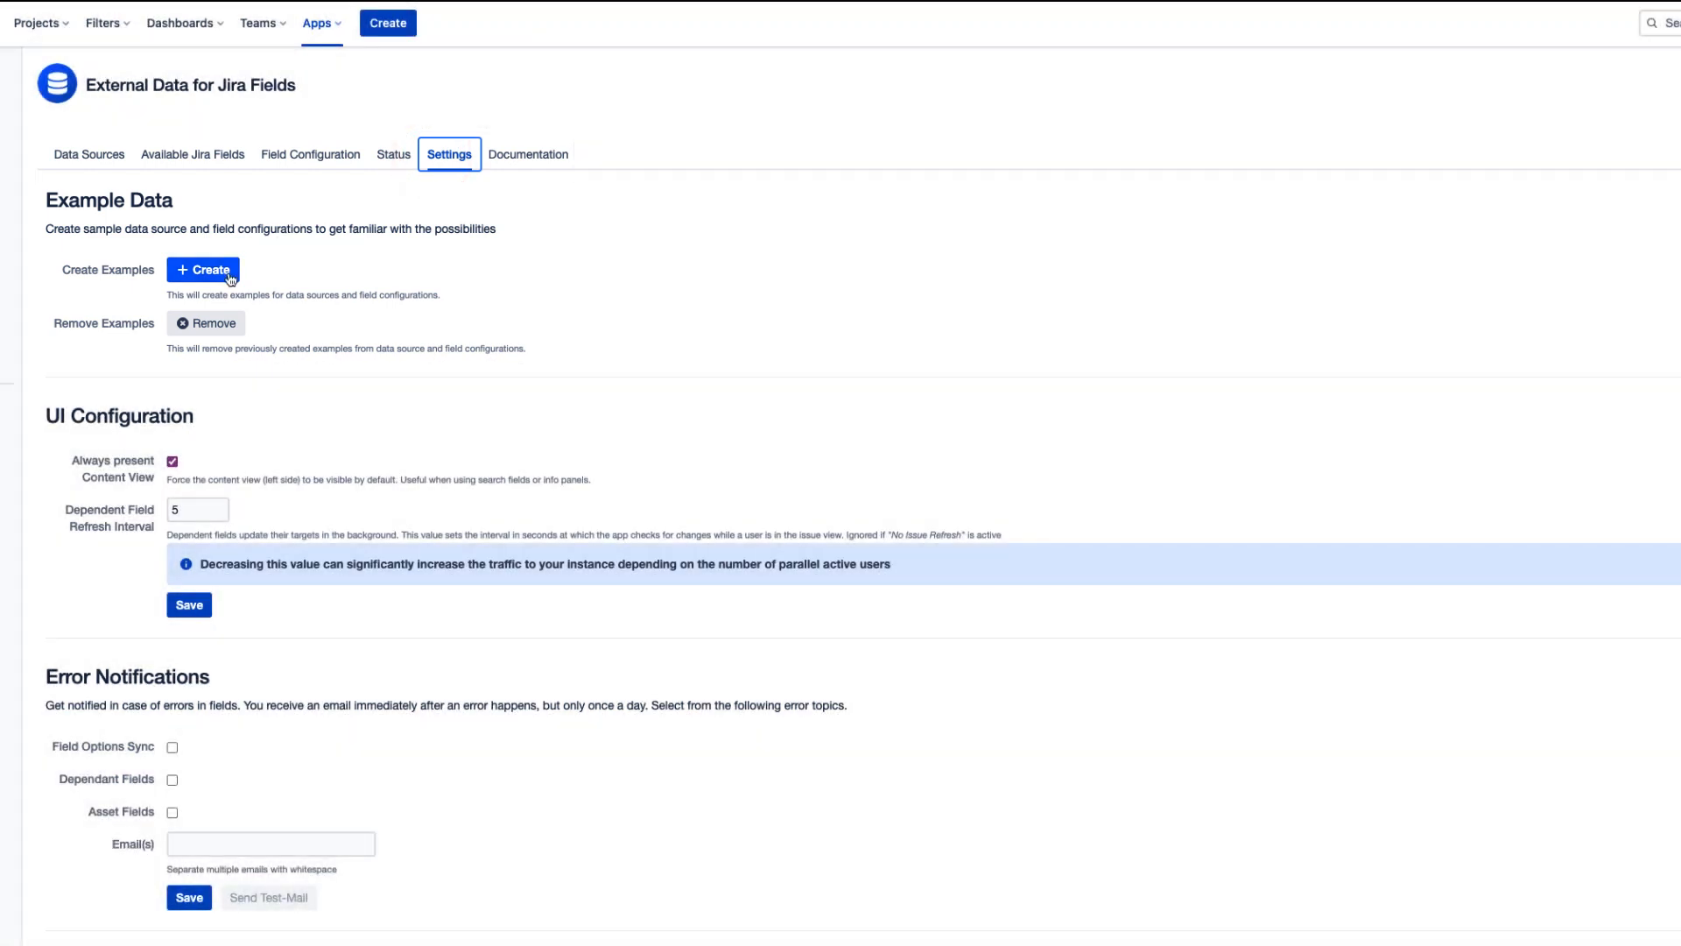
- Add a field configuration for the Field Options Sync use case and name it Field Options Sync
{"action": "left_click", "coordinate": [305, 163]}
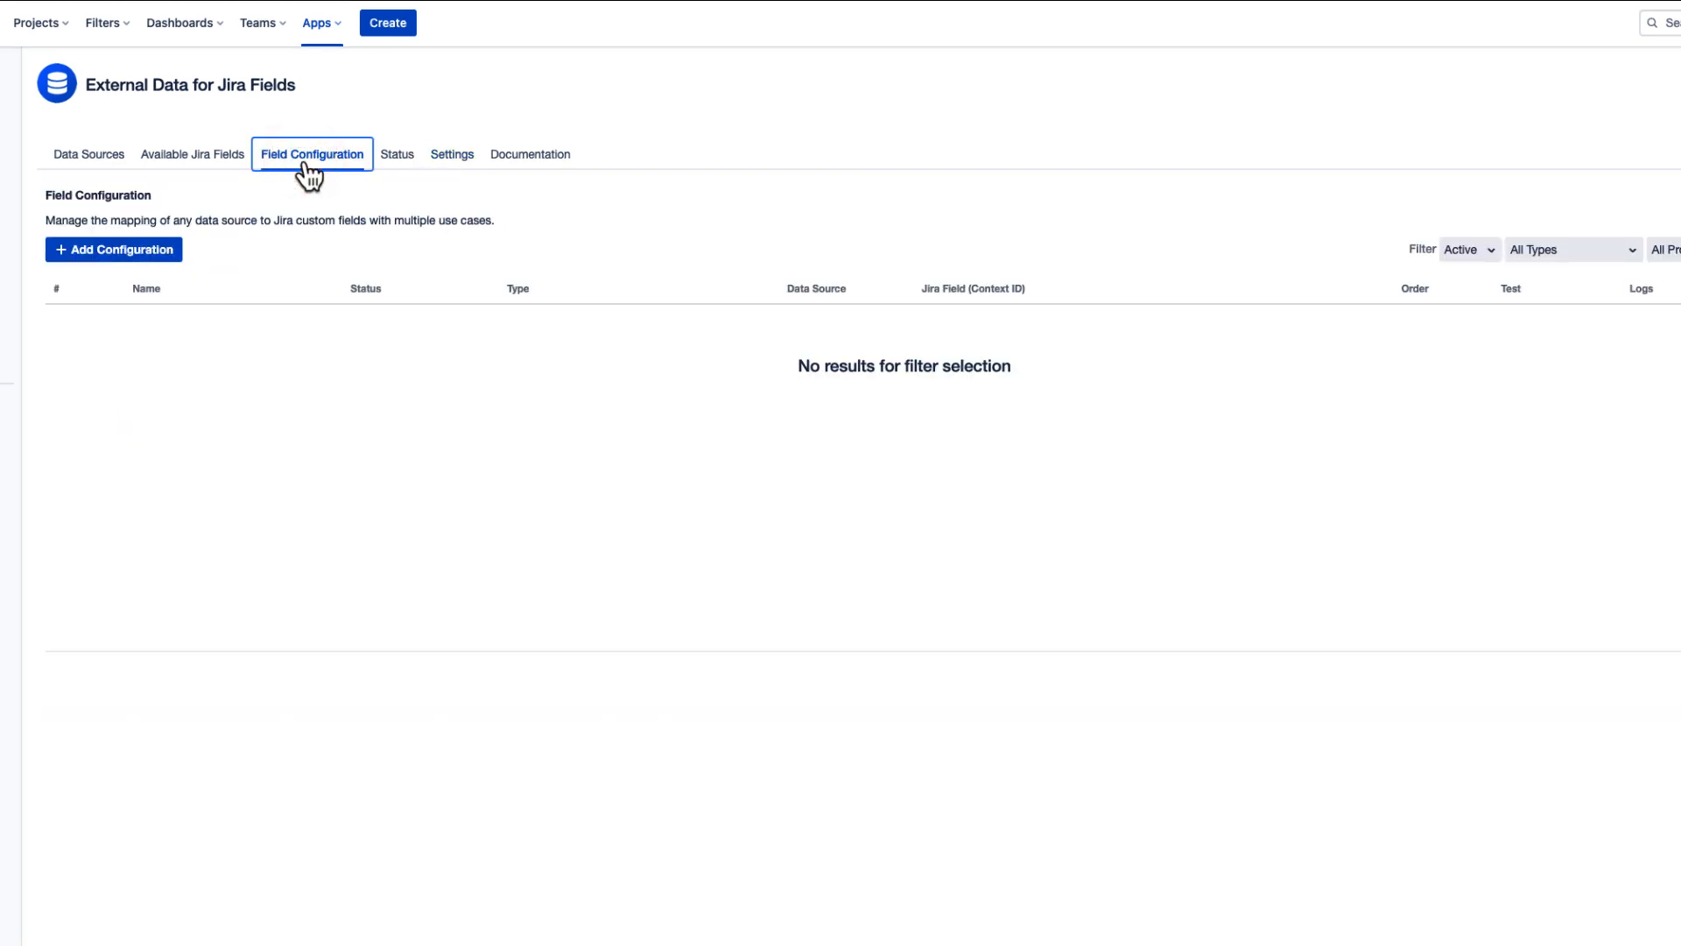
{"action": "left_click", "coordinate": [165, 255]}
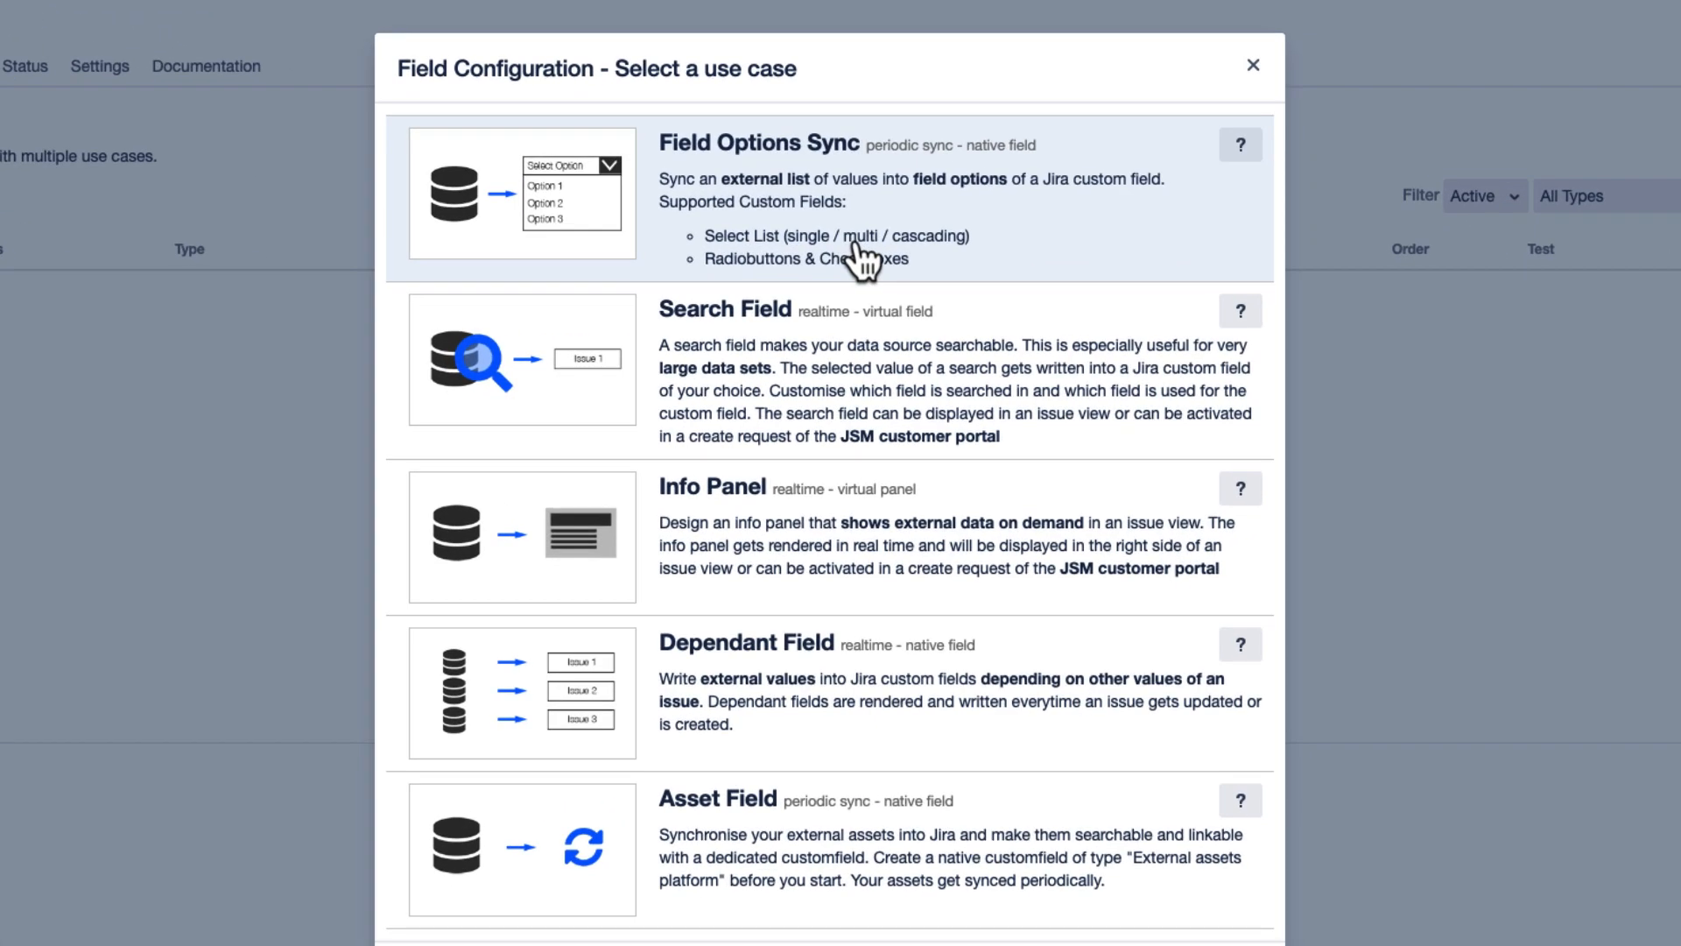
{"action": "left_click", "coordinate": [855, 239]}
{"action": "left_click", "coordinate": [729, 158]}
{"action": "type", "text": "Field Options Sync"}
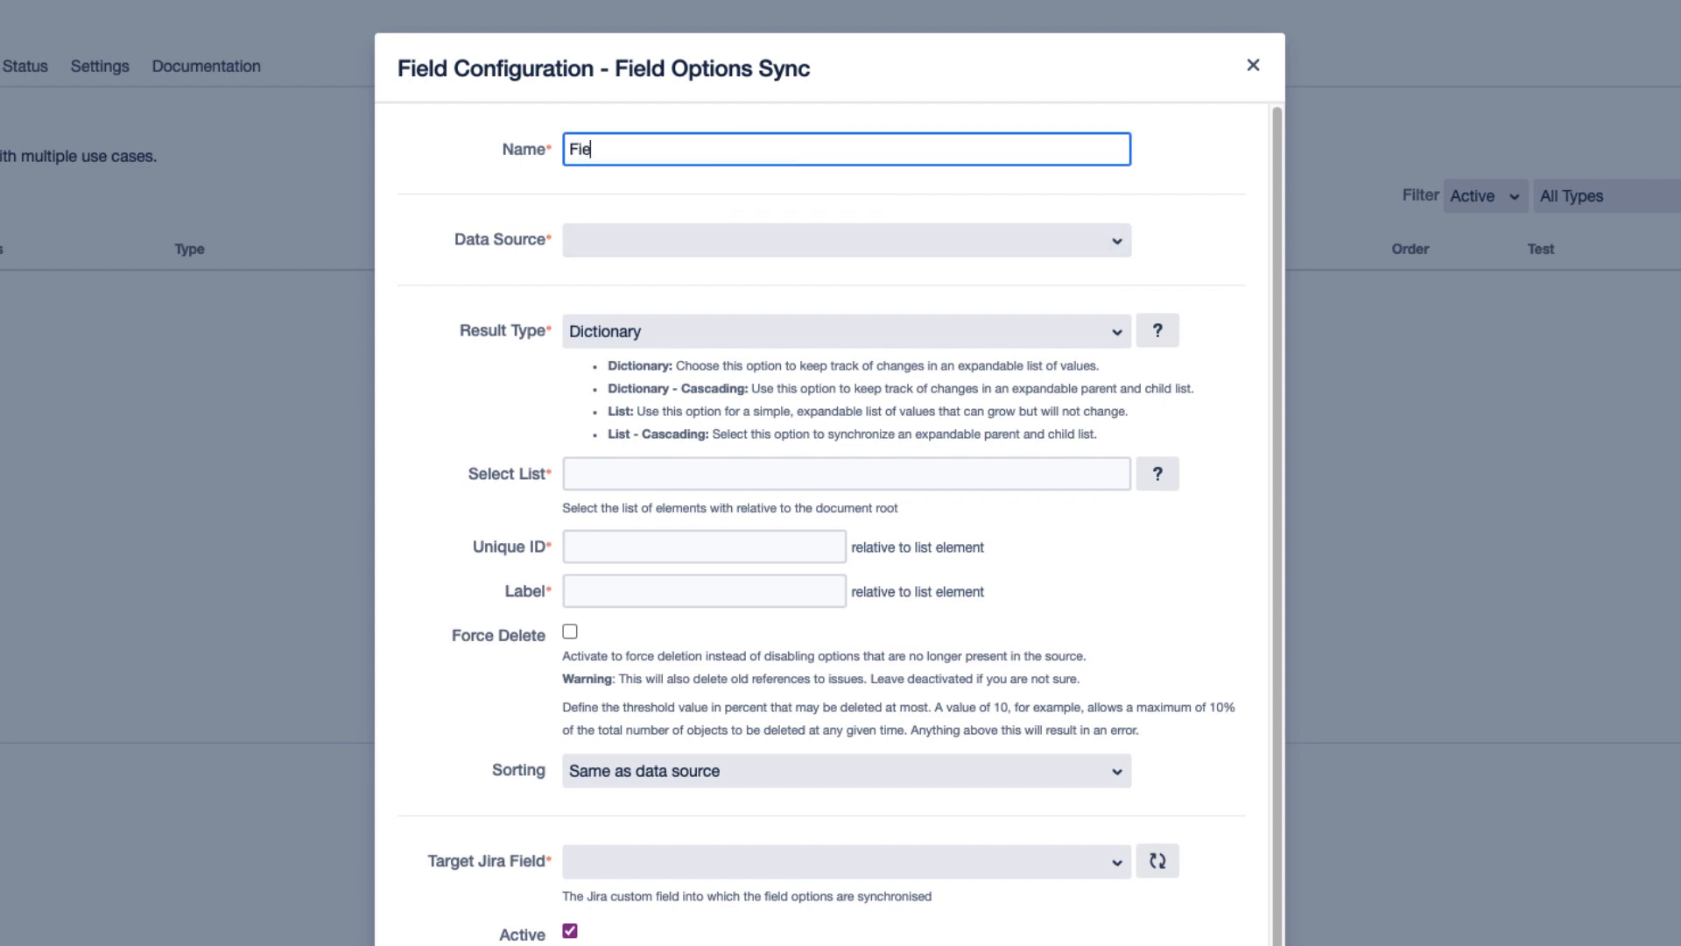
- Choose _Sample 1: All Customers as the data source and enlarge the raw result preview
{"action": "left_click", "coordinate": [814, 238]}
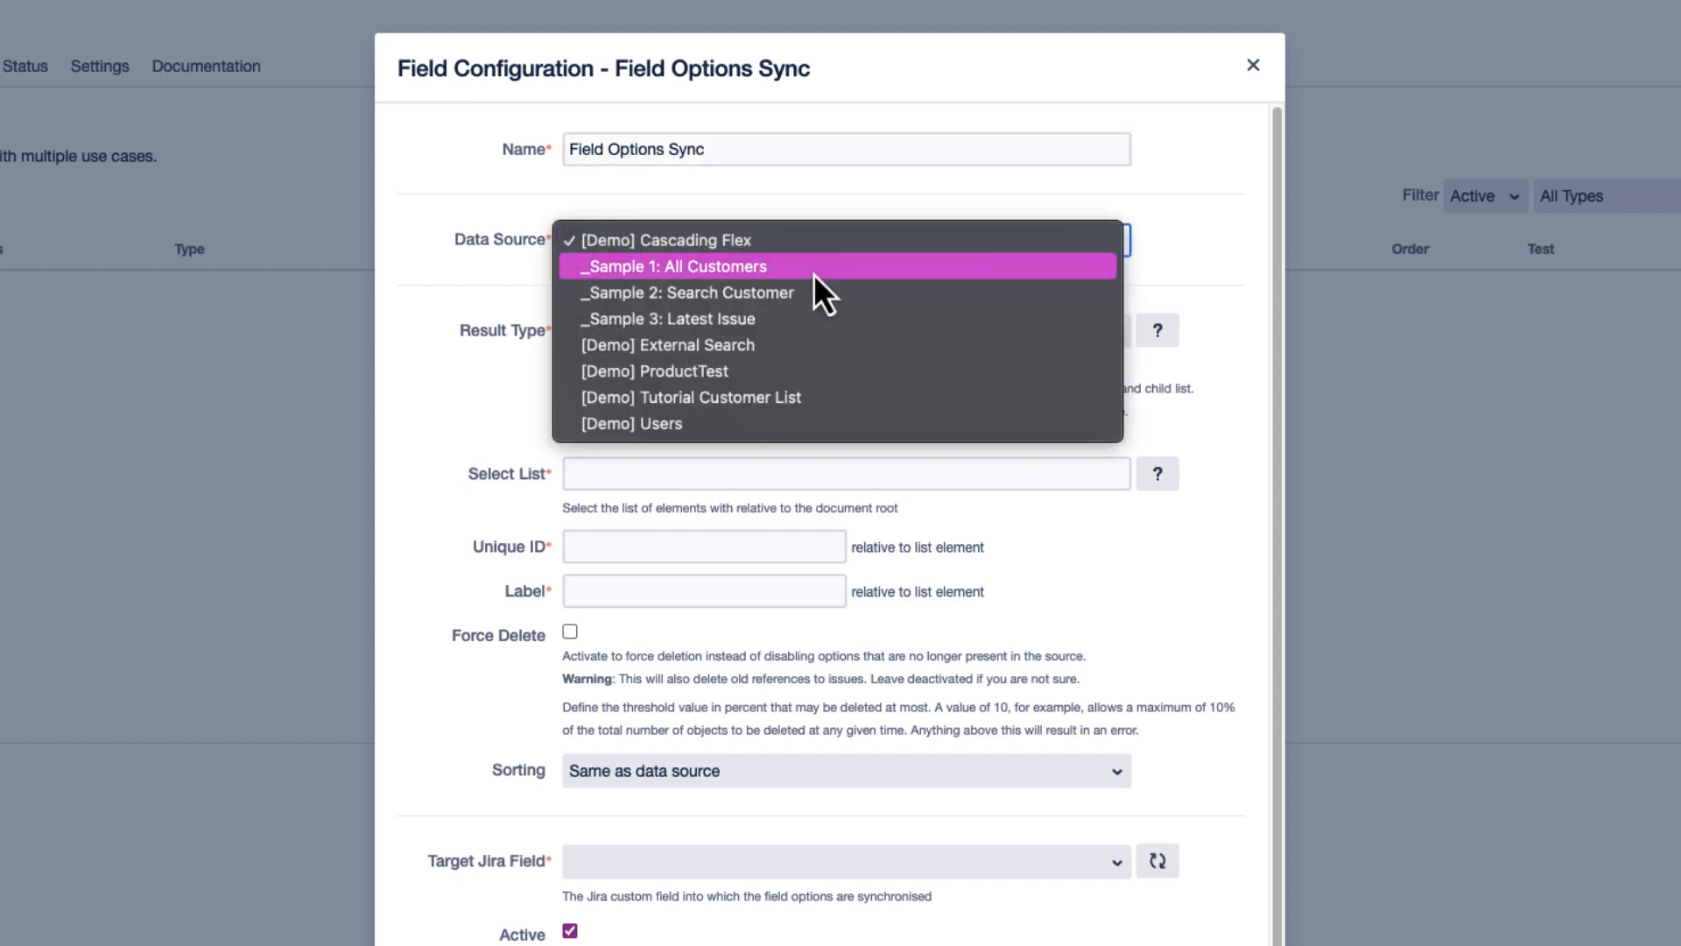
{"action": "left_click", "coordinate": [813, 273]}
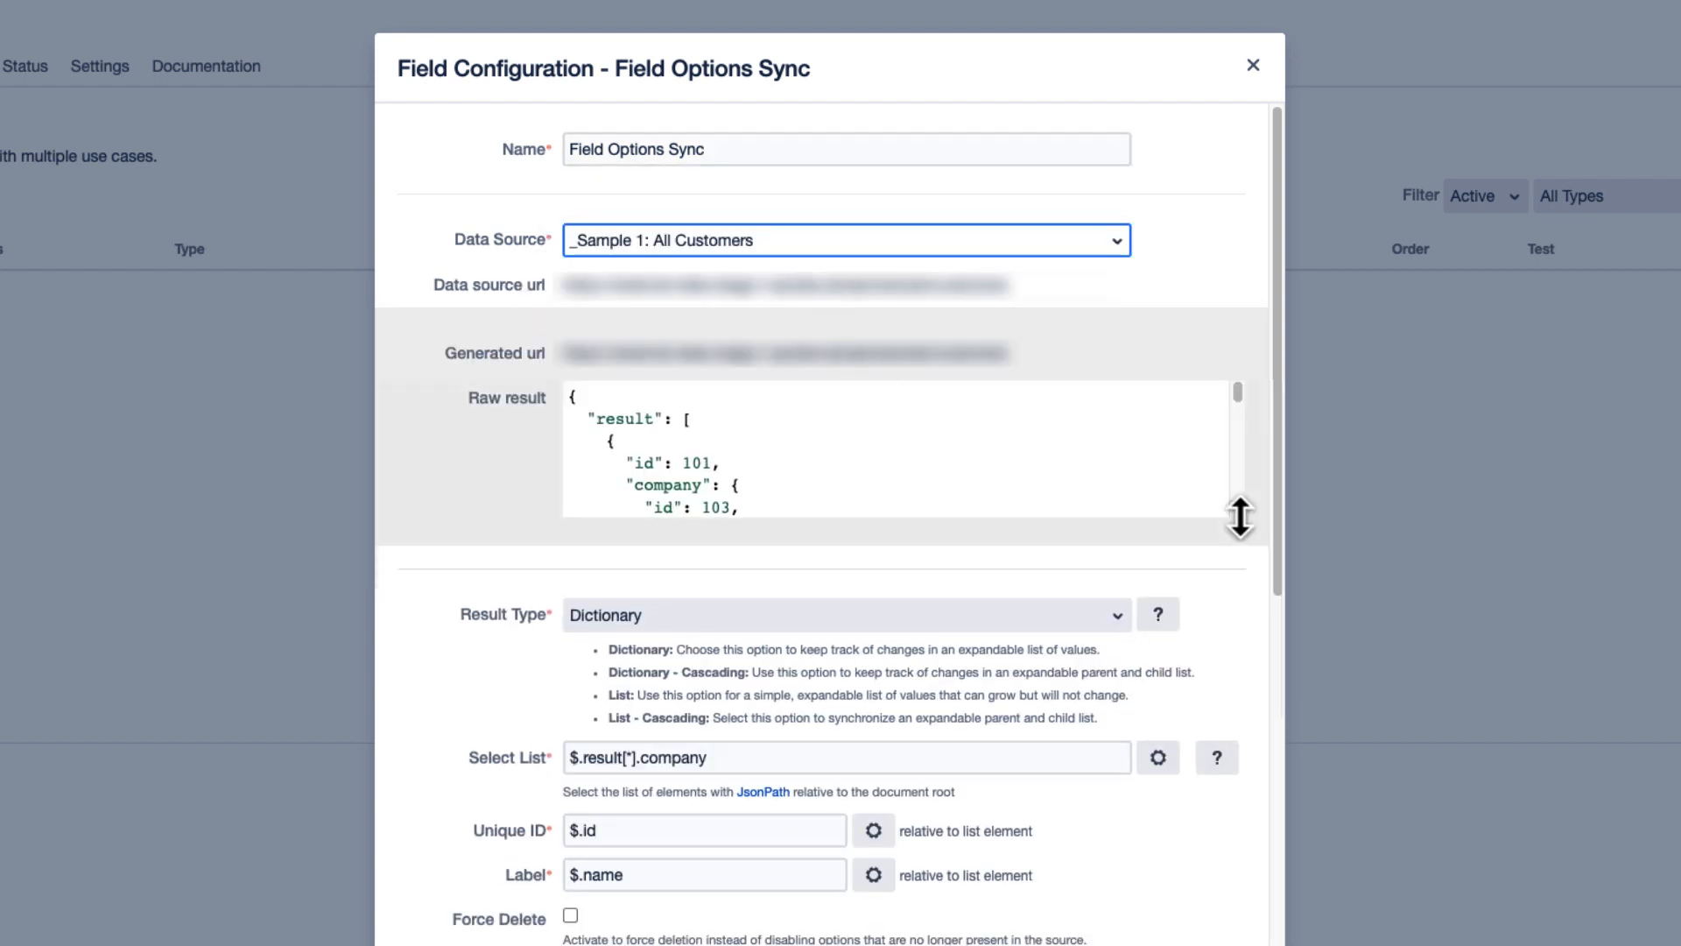
{"action": "left_click_drag", "start_coordinate": [1240, 516], "coordinate": [1235, 655]}
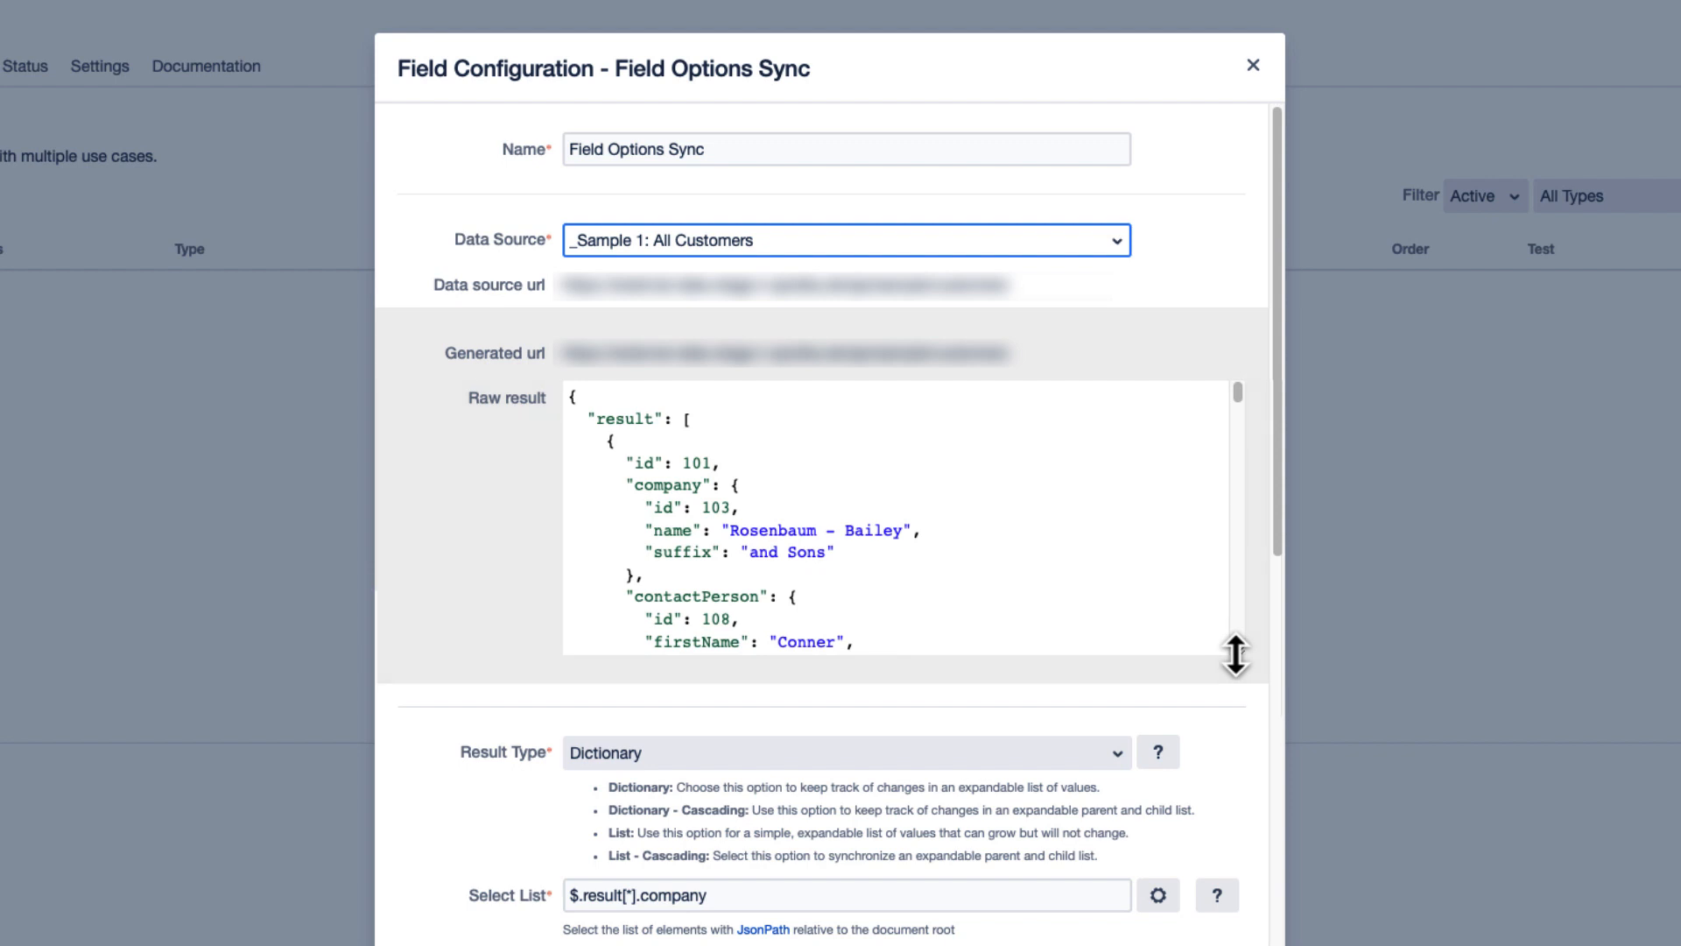
- Review the available result types and choose Dictionary for the configuration
{"action": "left_click", "coordinate": [869, 762]}
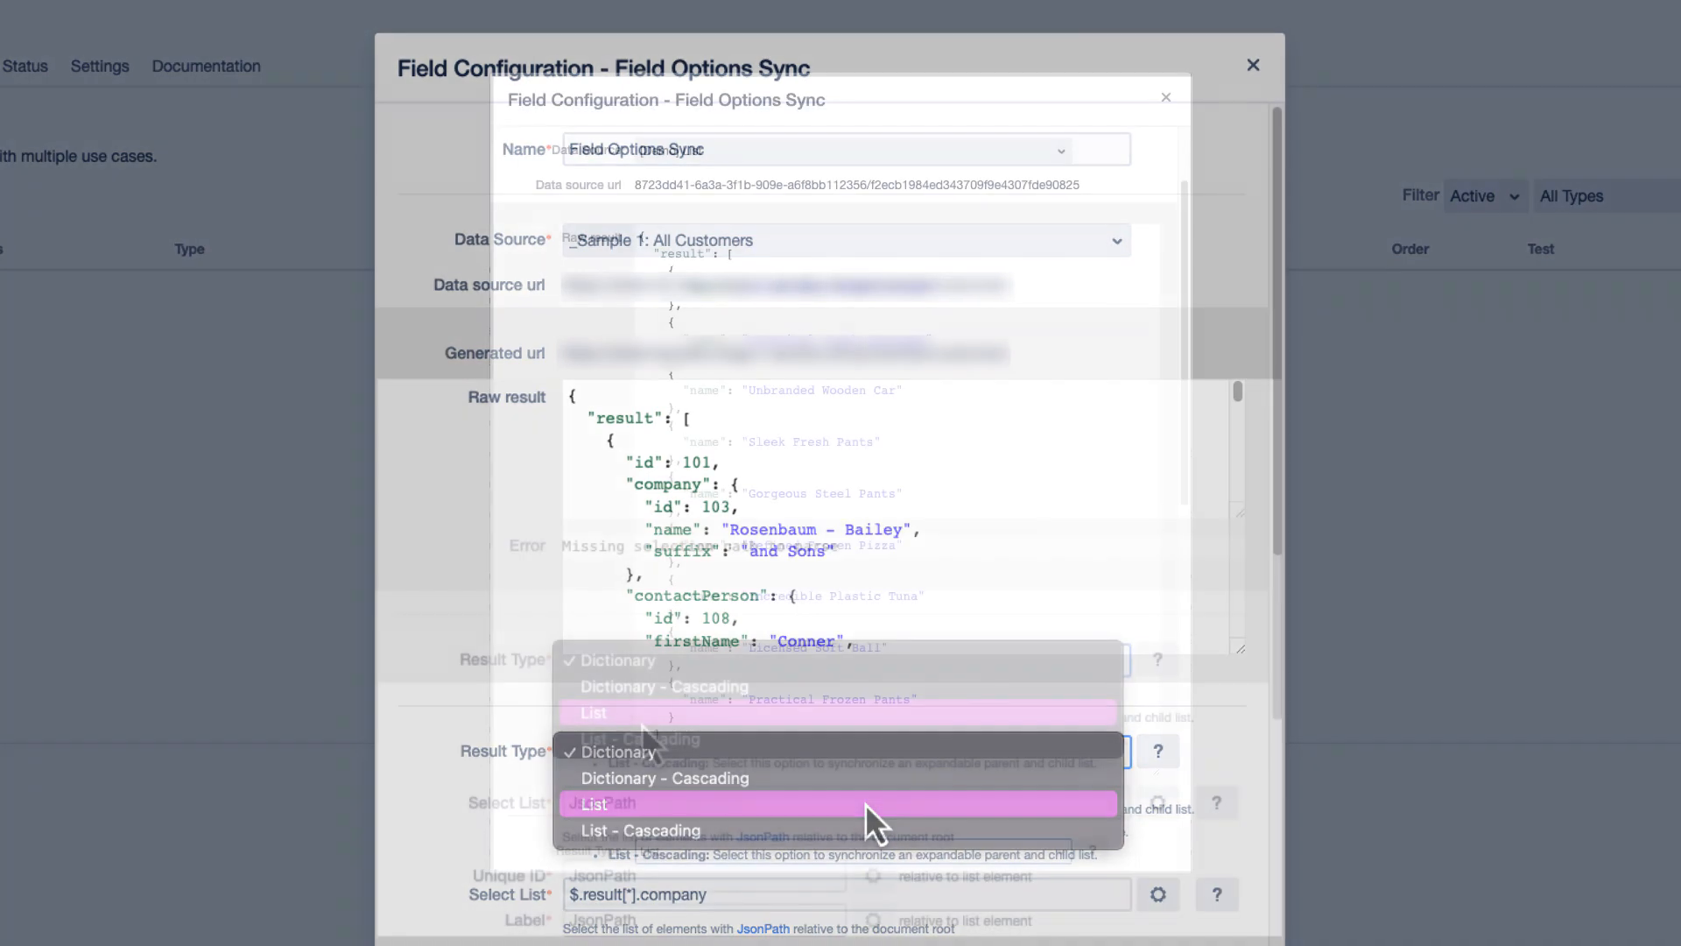
{"action": "left_click", "coordinate": [865, 804]}
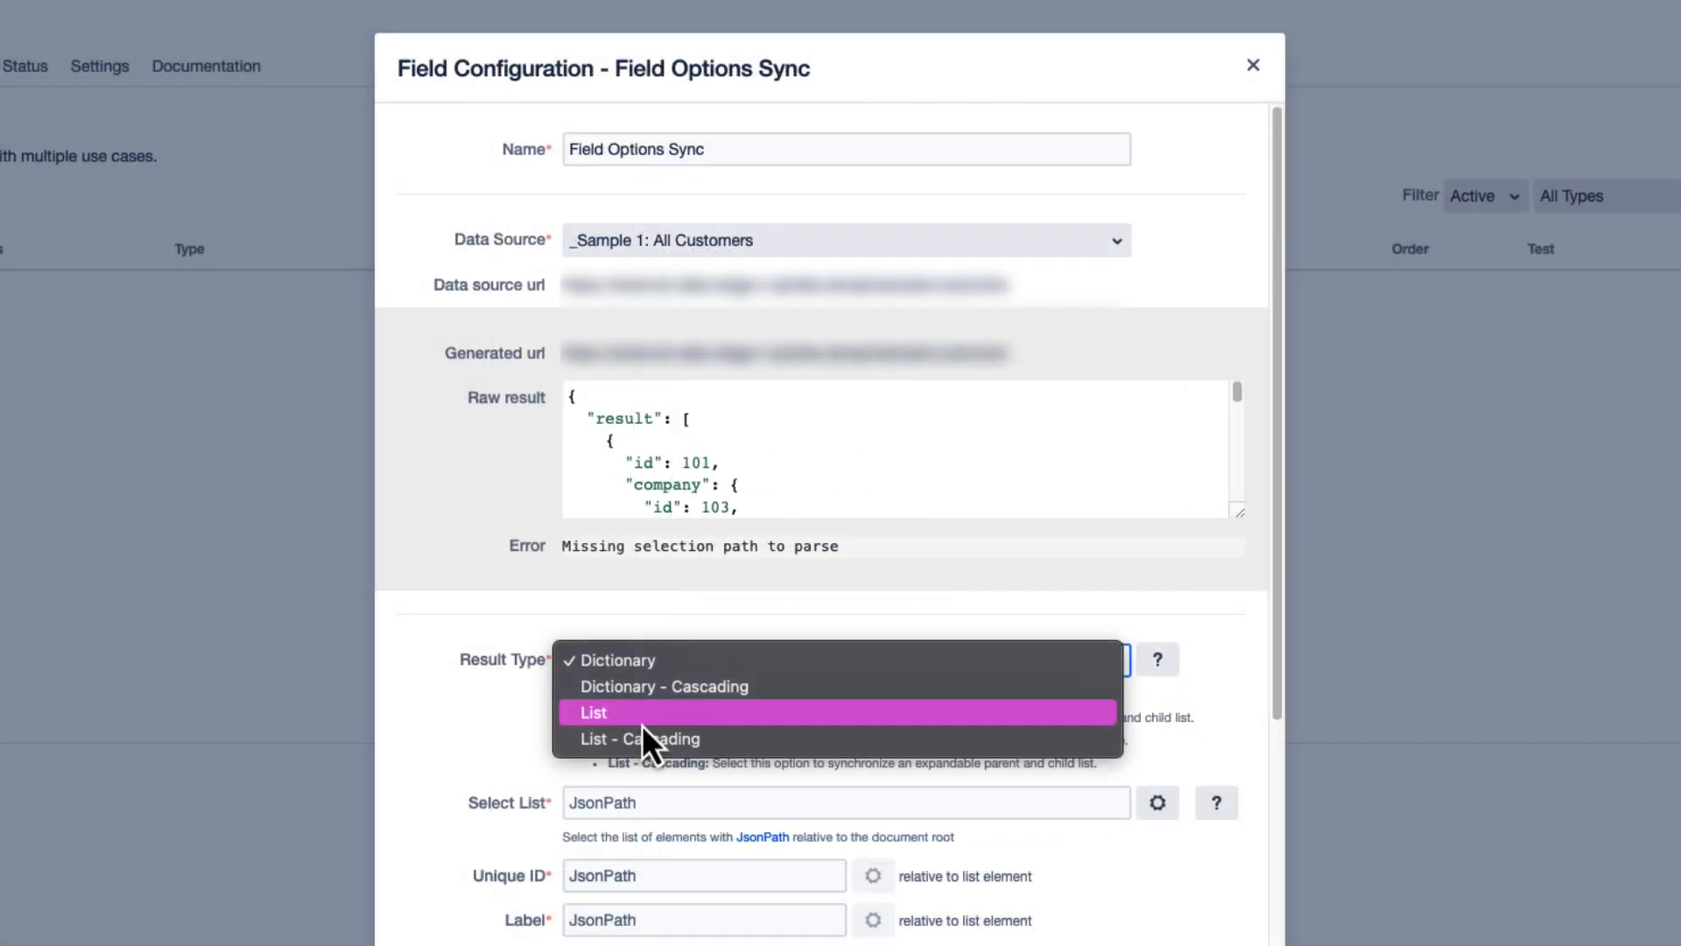
{"action": "left_click", "coordinate": [642, 661]}
- Use the Expression Builder to set the Select List to the company object under result, $.result[*].company
{"action": "scroll", "coordinate": [936, 626], "scroll_direction": "down", "scroll_amount": 5}
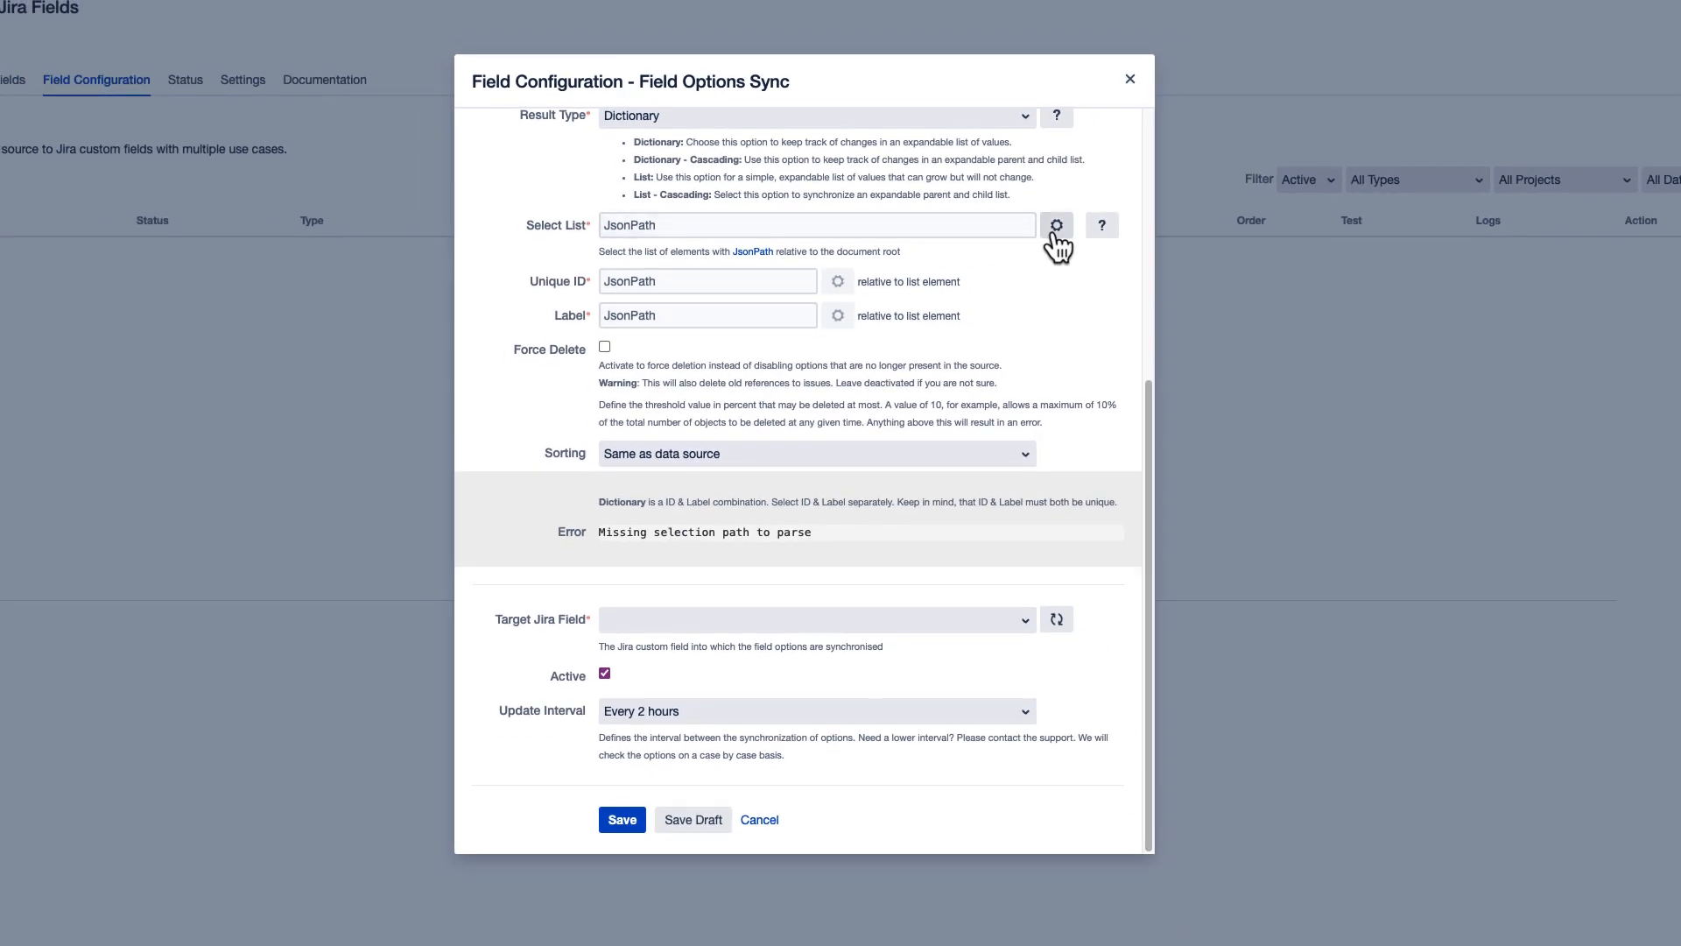
{"action": "left_click", "coordinate": [1056, 227]}
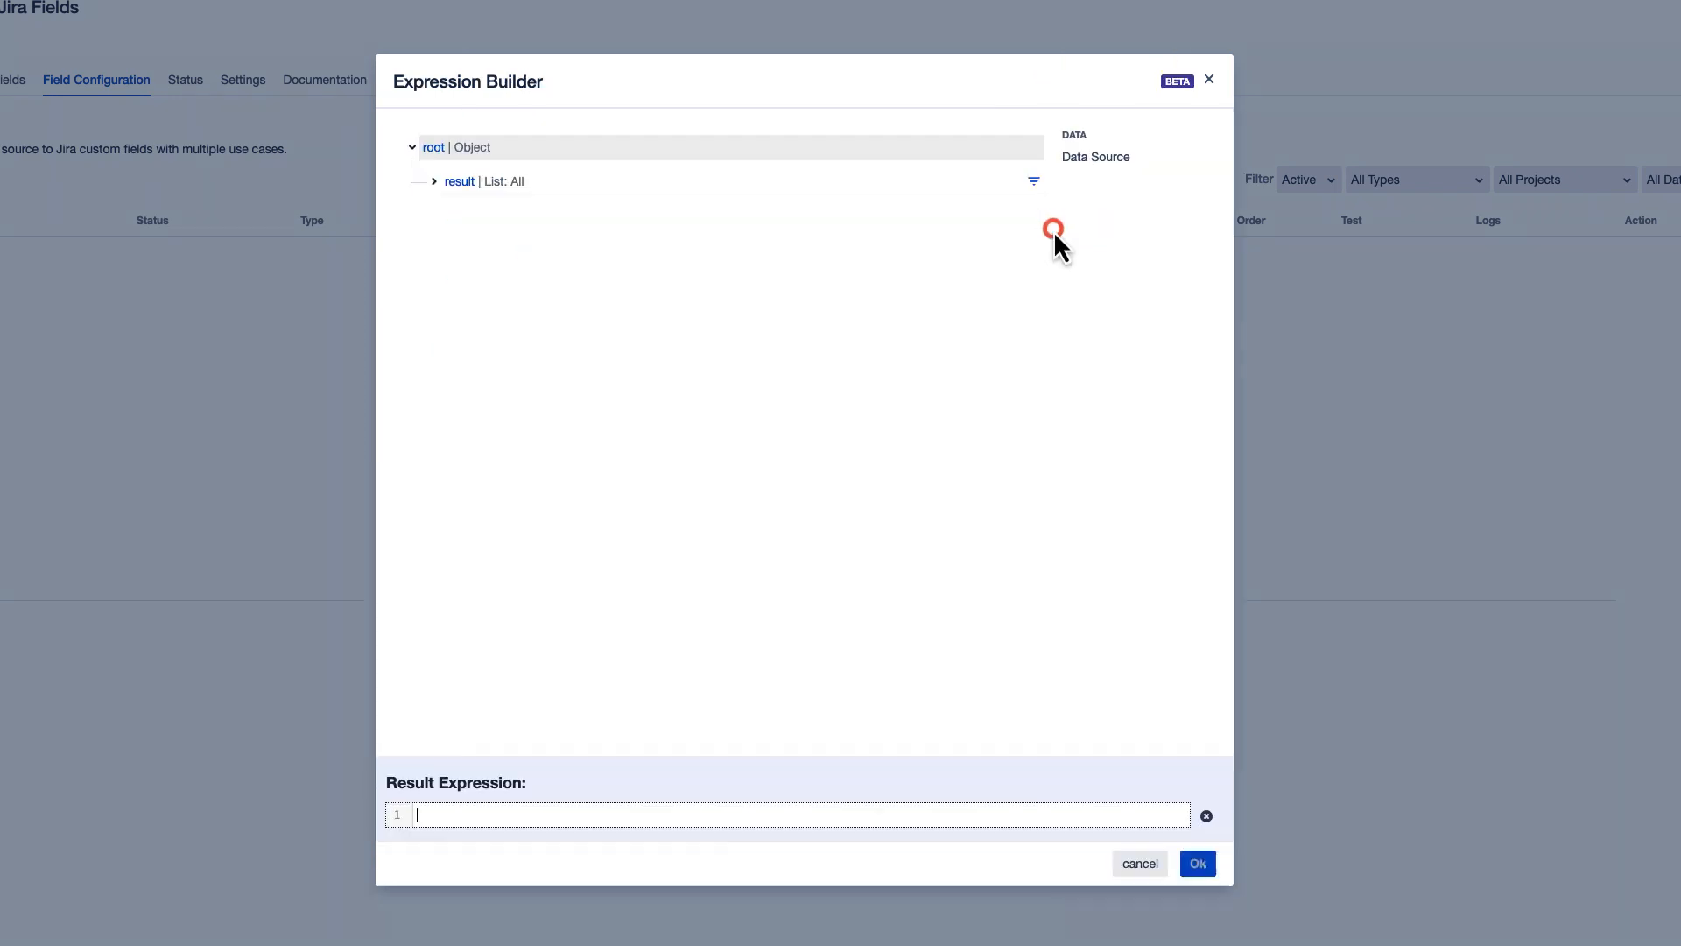
{"action": "left_click", "coordinate": [434, 182]}
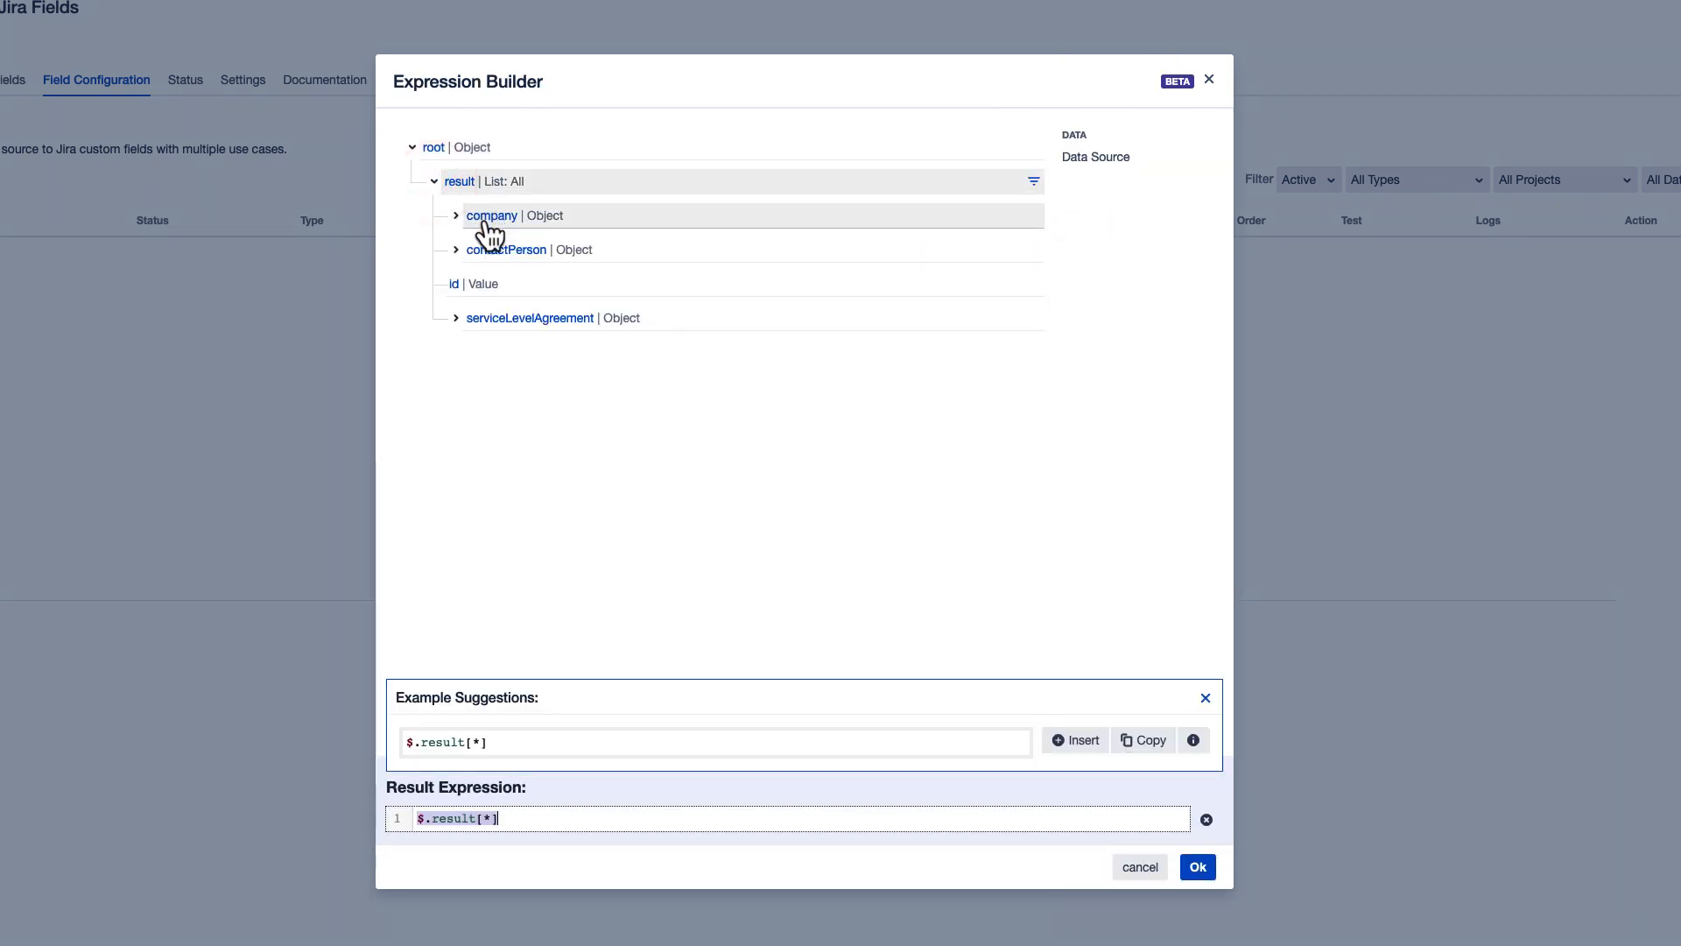
{"action": "left_click", "coordinate": [486, 219]}
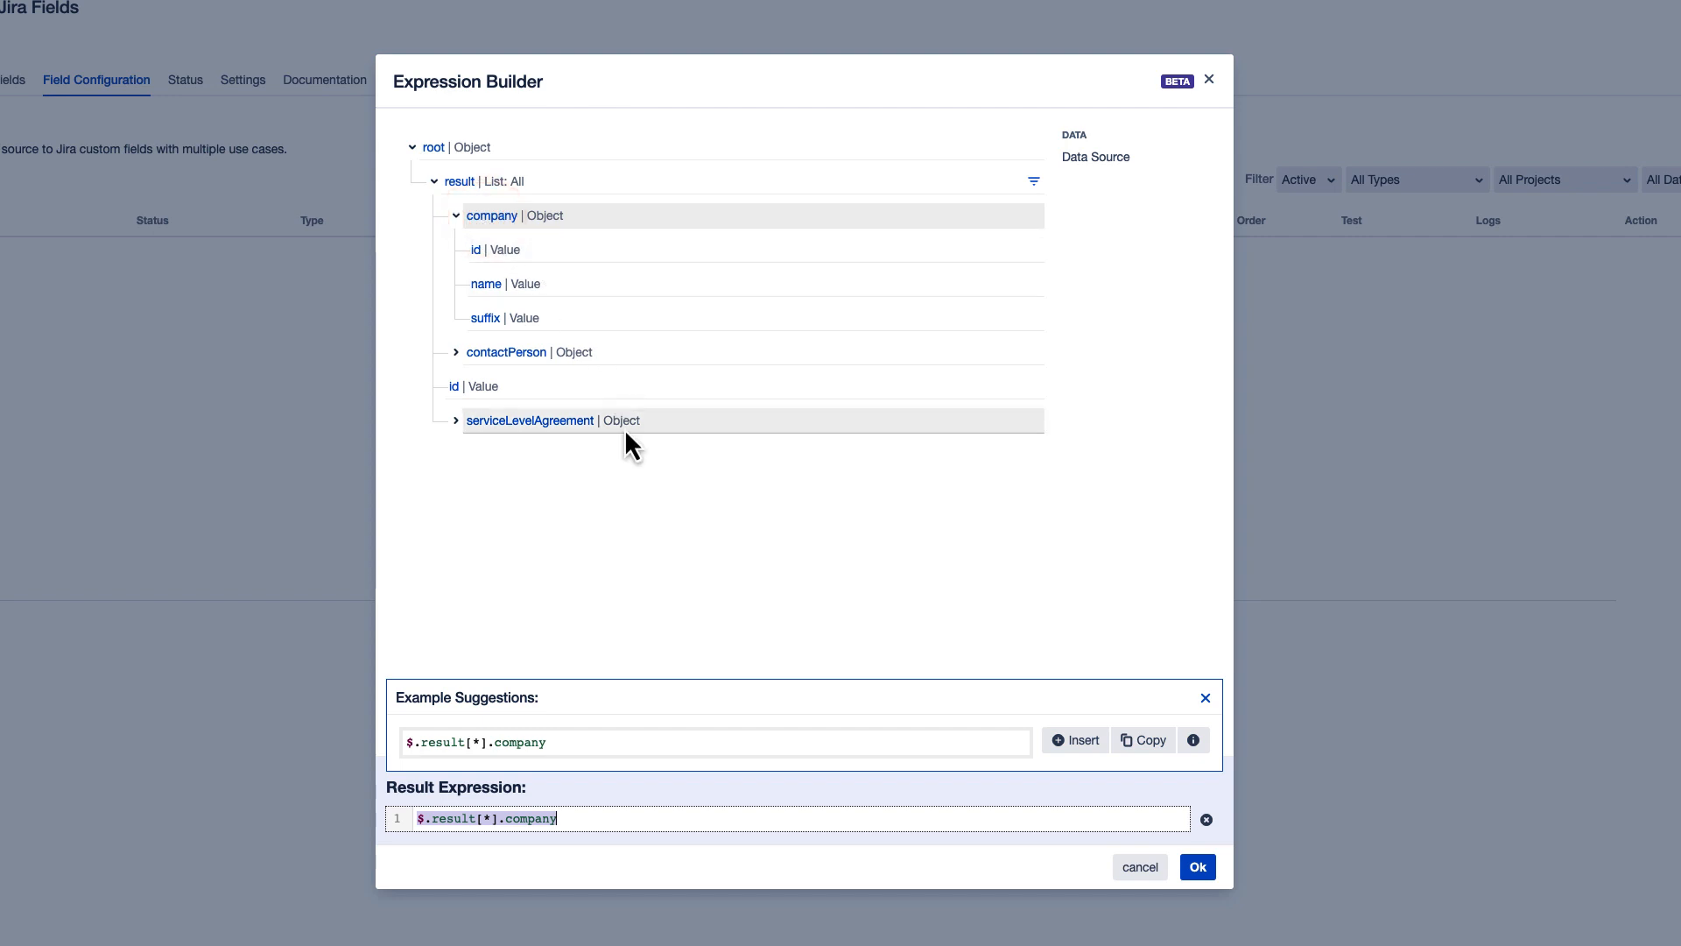
{"action": "left_click", "coordinate": [1201, 874]}
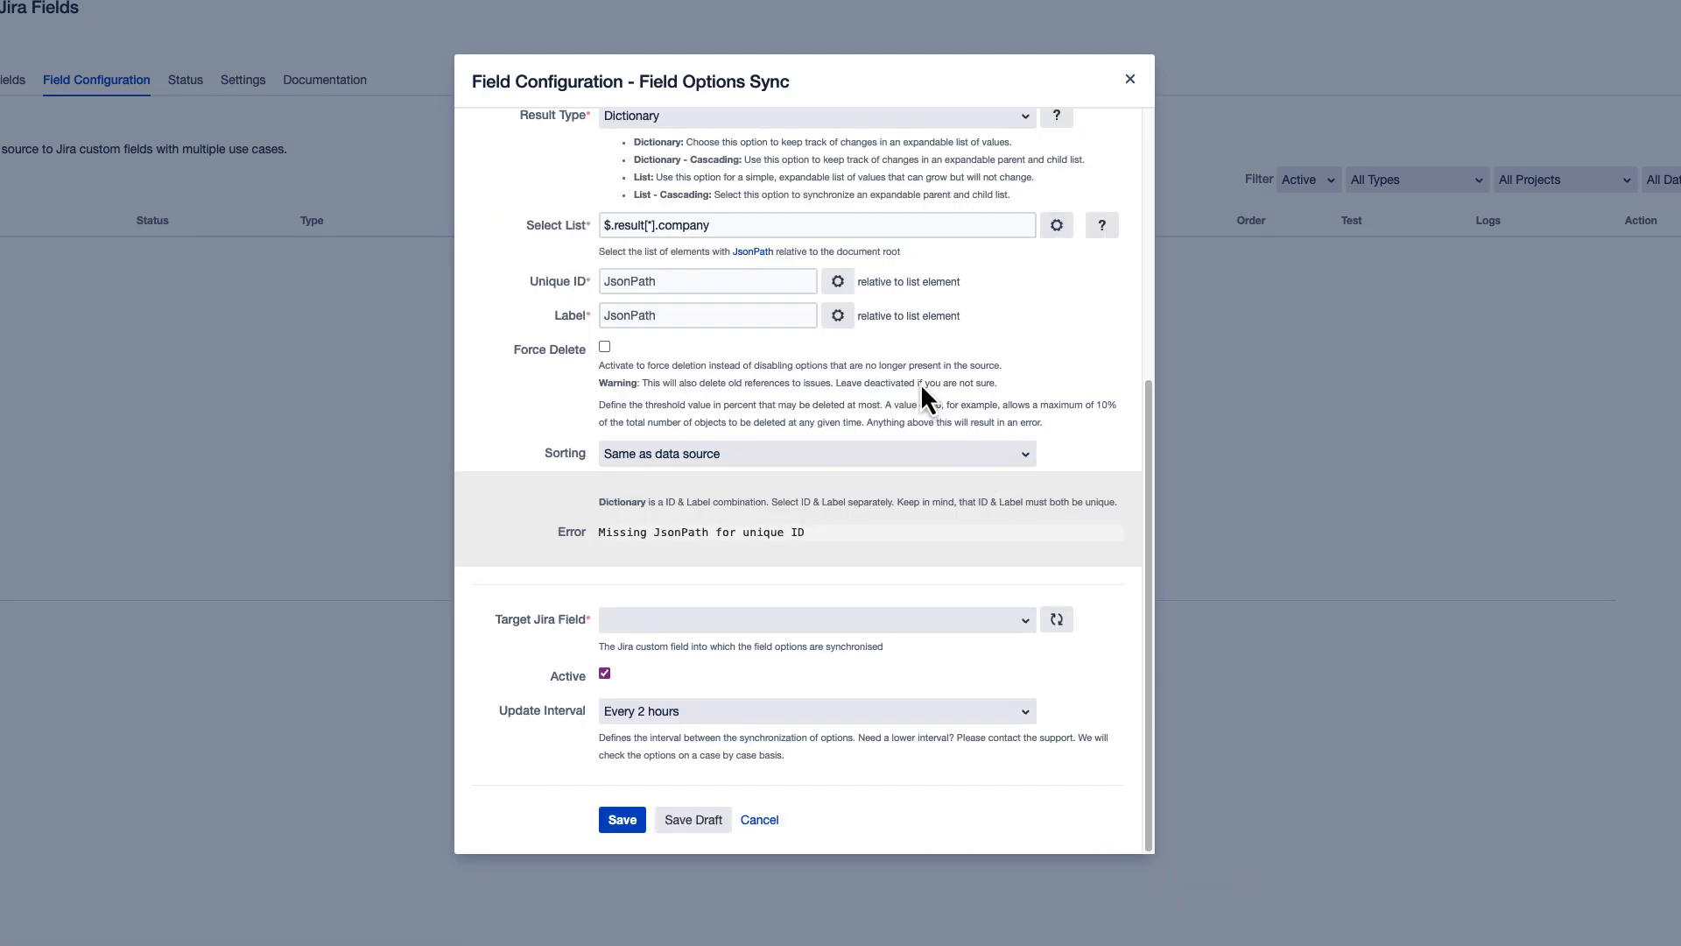
- Set the Unique ID expression to the company's id value, $.id
{"action": "left_click", "coordinate": [838, 282]}
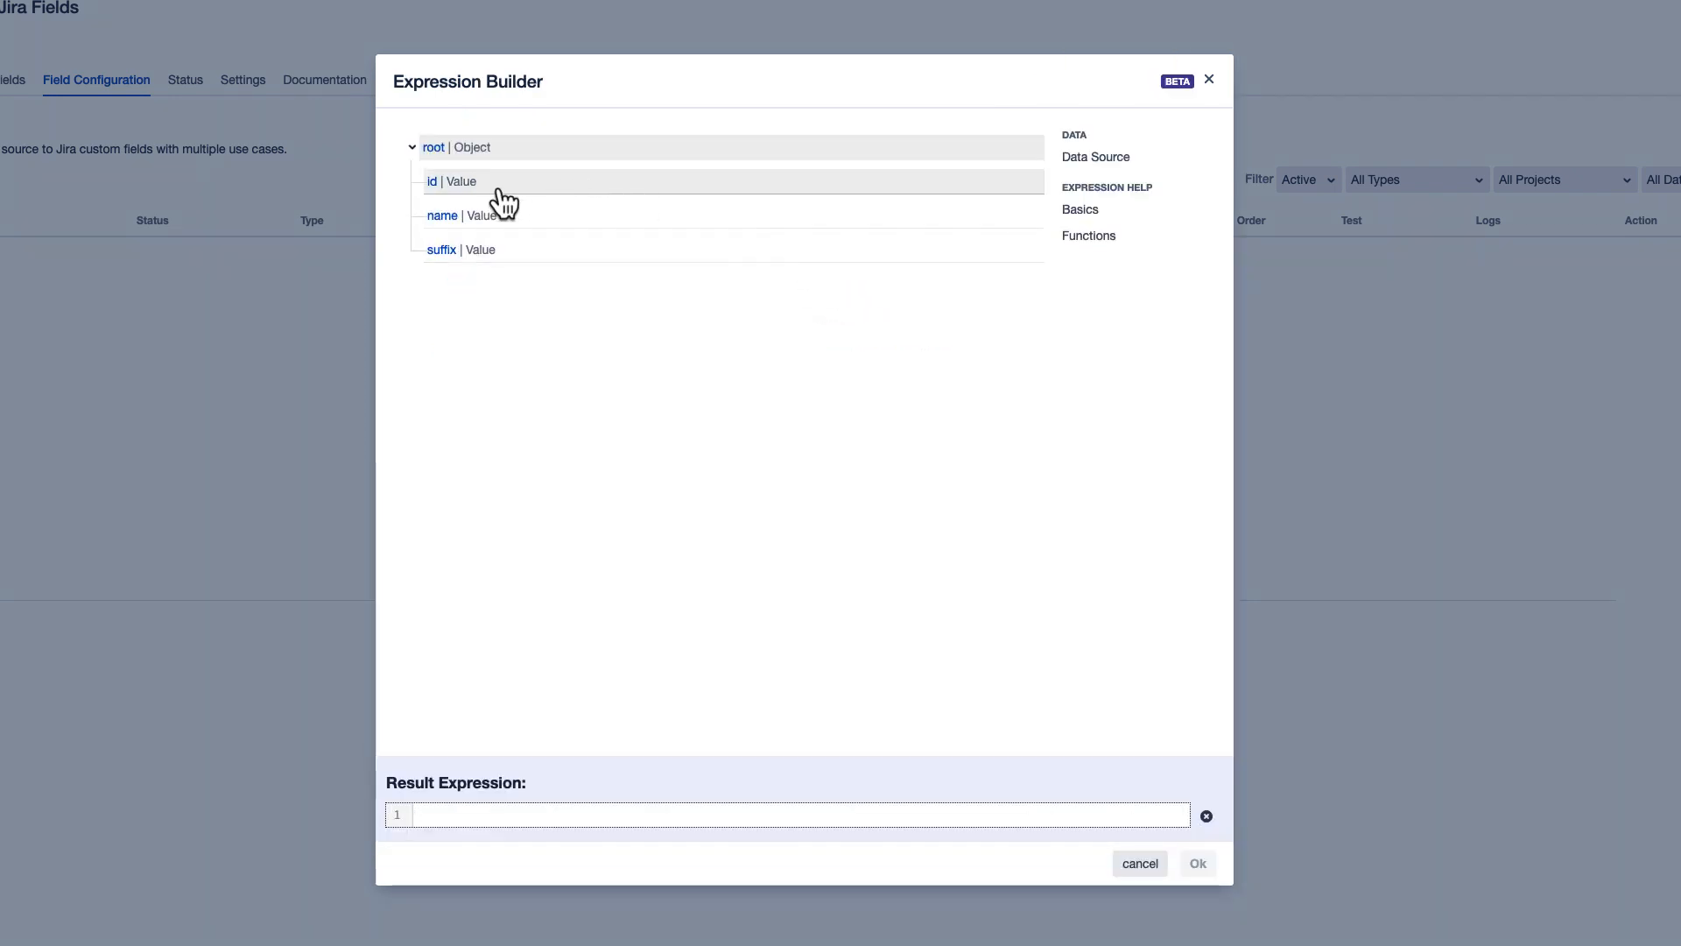
{"action": "left_click", "coordinate": [432, 184]}
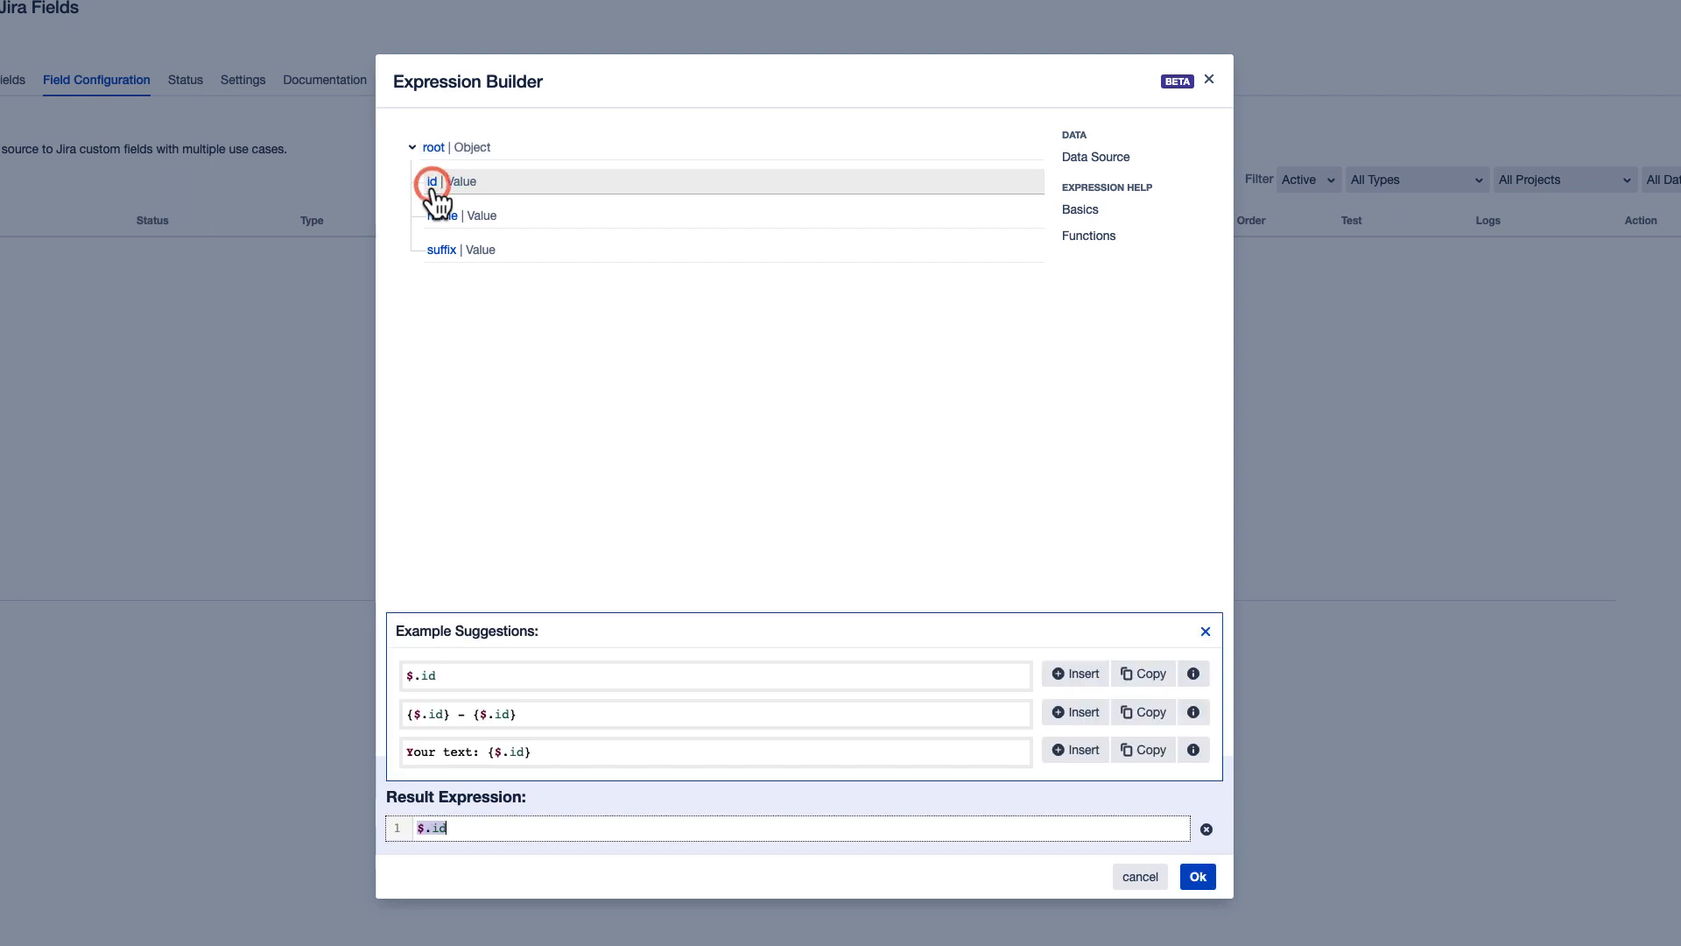
{"action": "left_click", "coordinate": [1198, 876]}
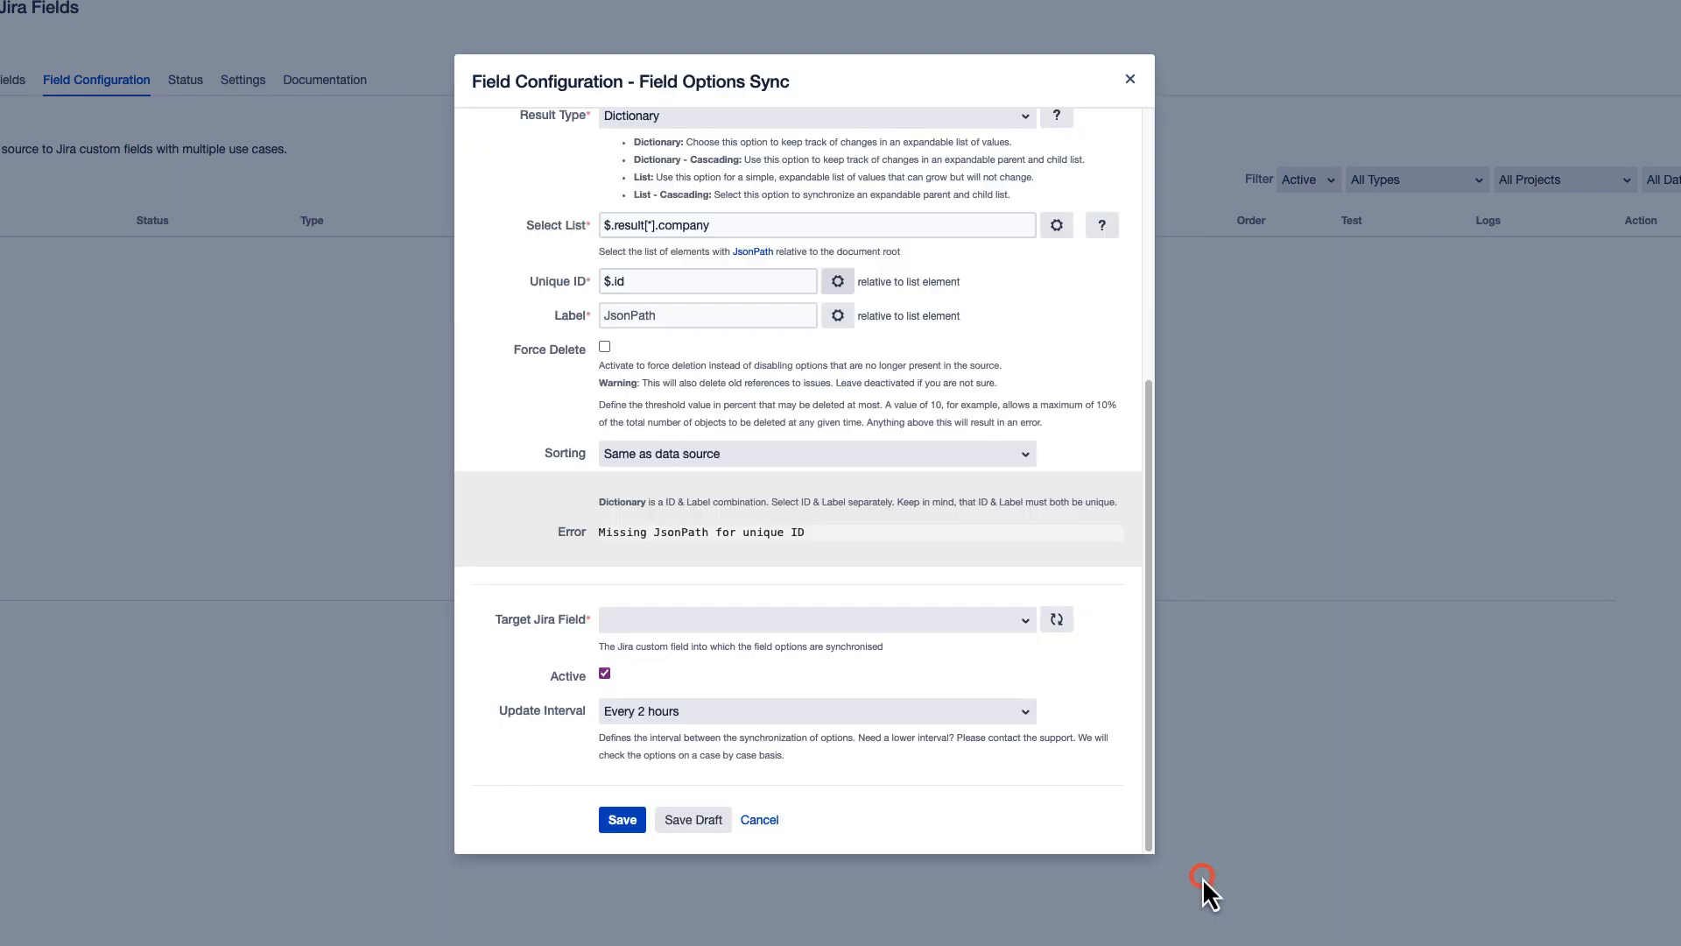
- Set the Label expression to the company's name value, $.name, and enlarge the extracted value preview
{"action": "left_click", "coordinate": [838, 317]}
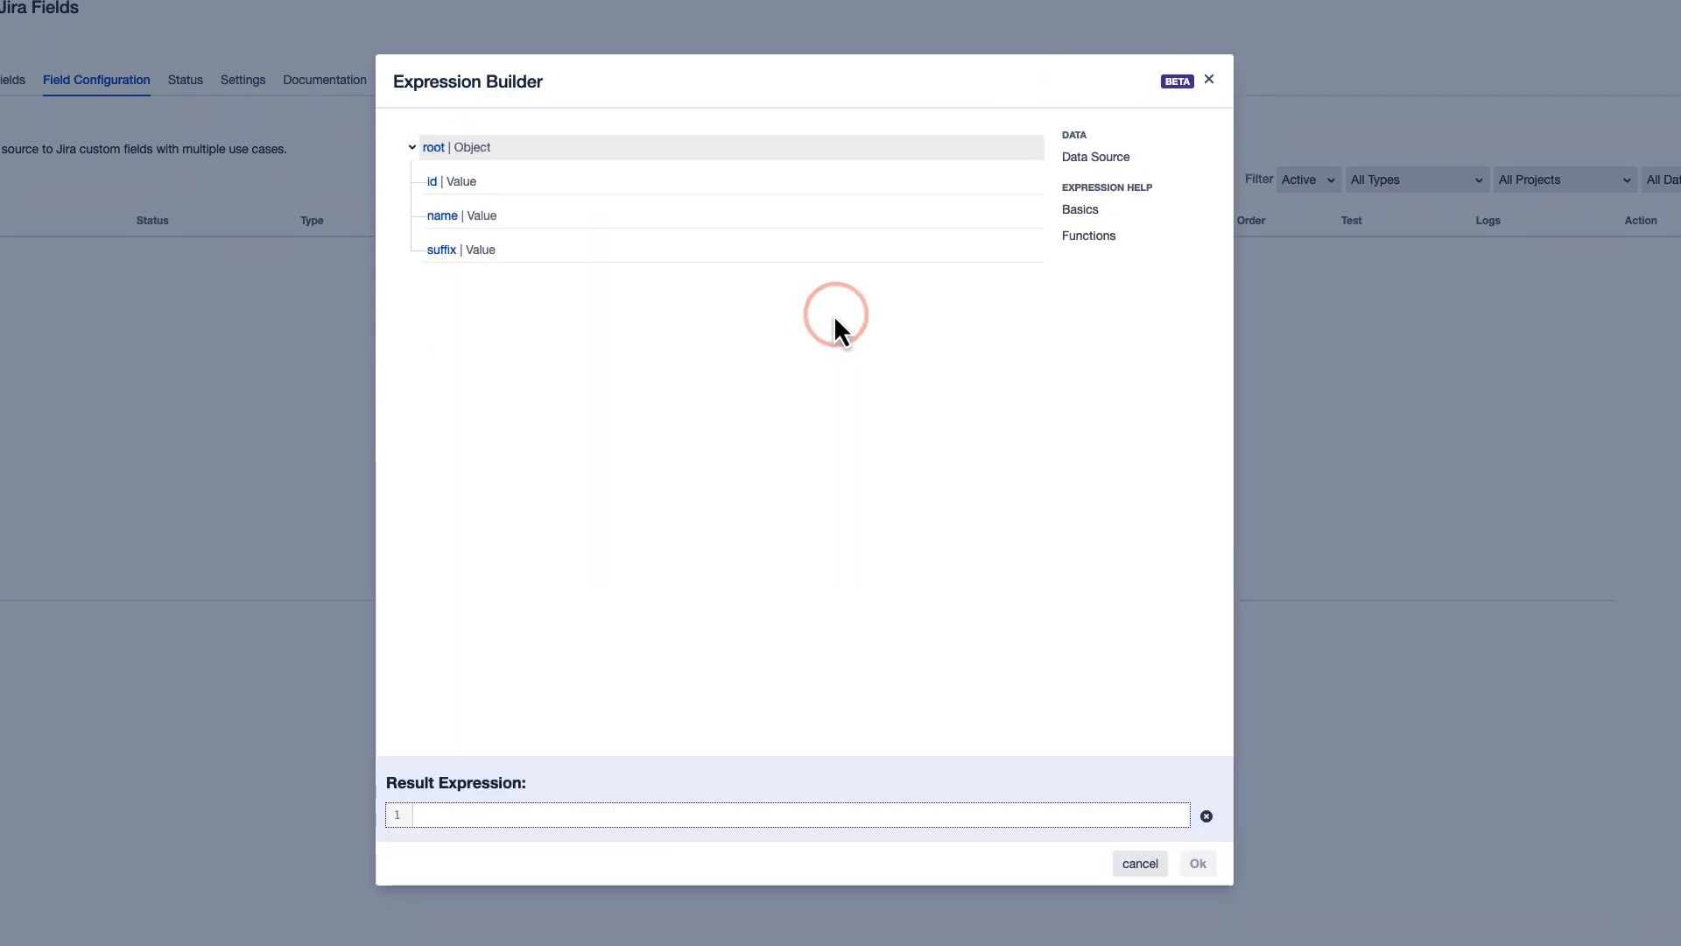
{"action": "left_click", "coordinate": [442, 226]}
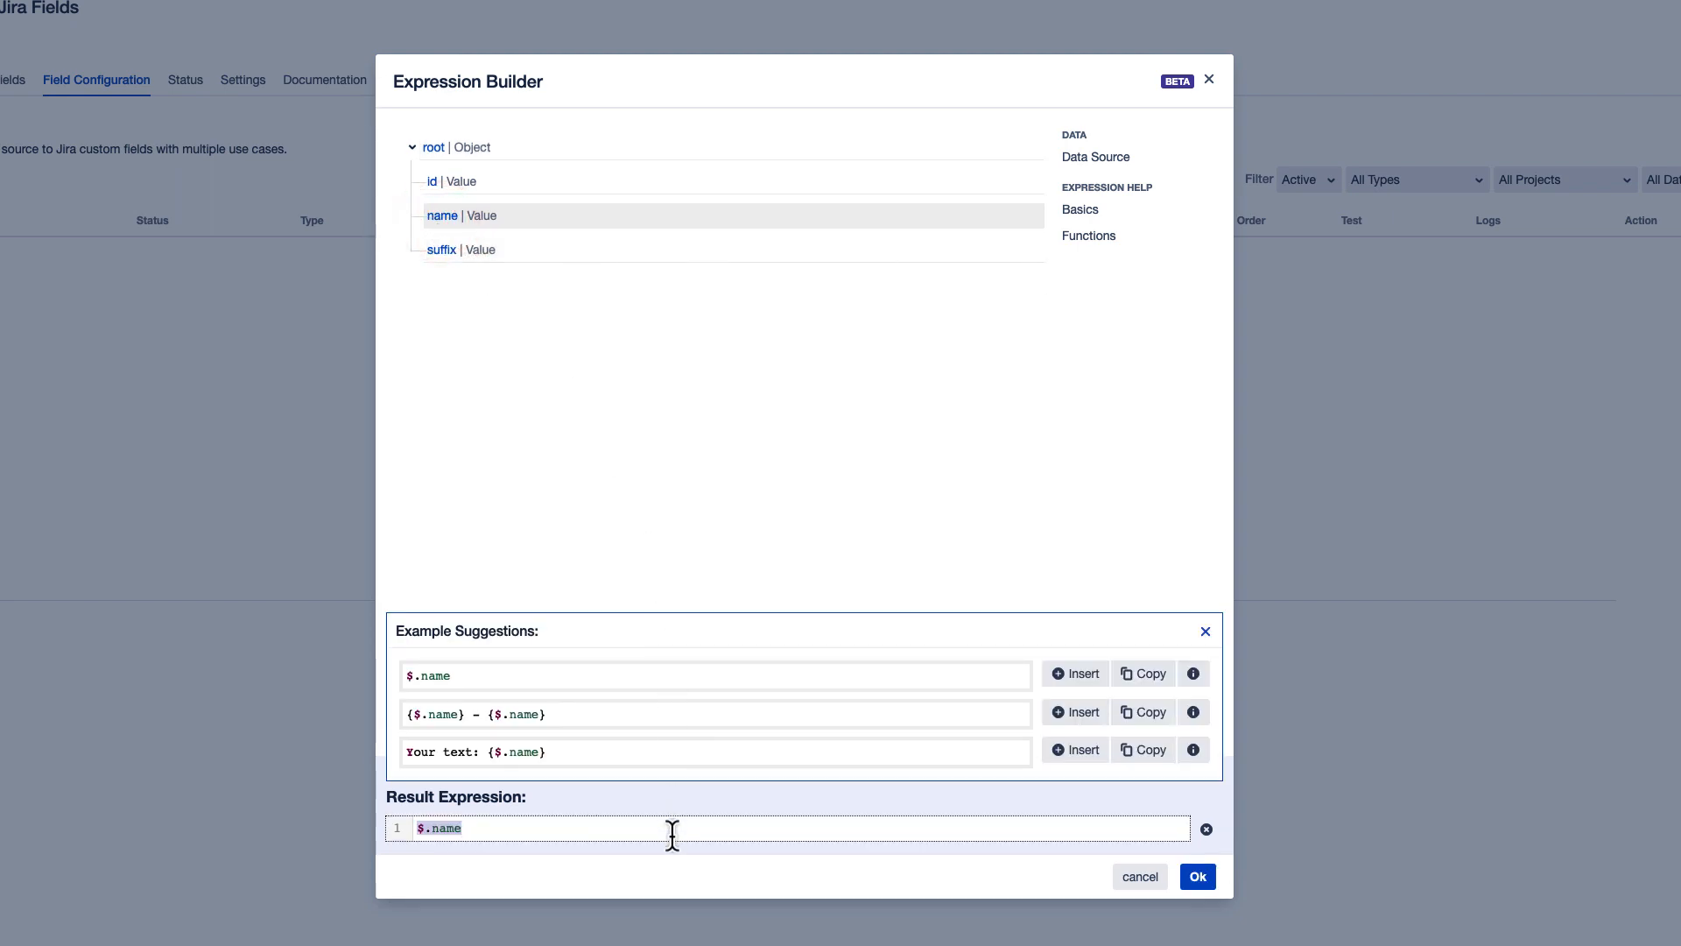
{"action": "left_click", "coordinate": [1200, 878]}
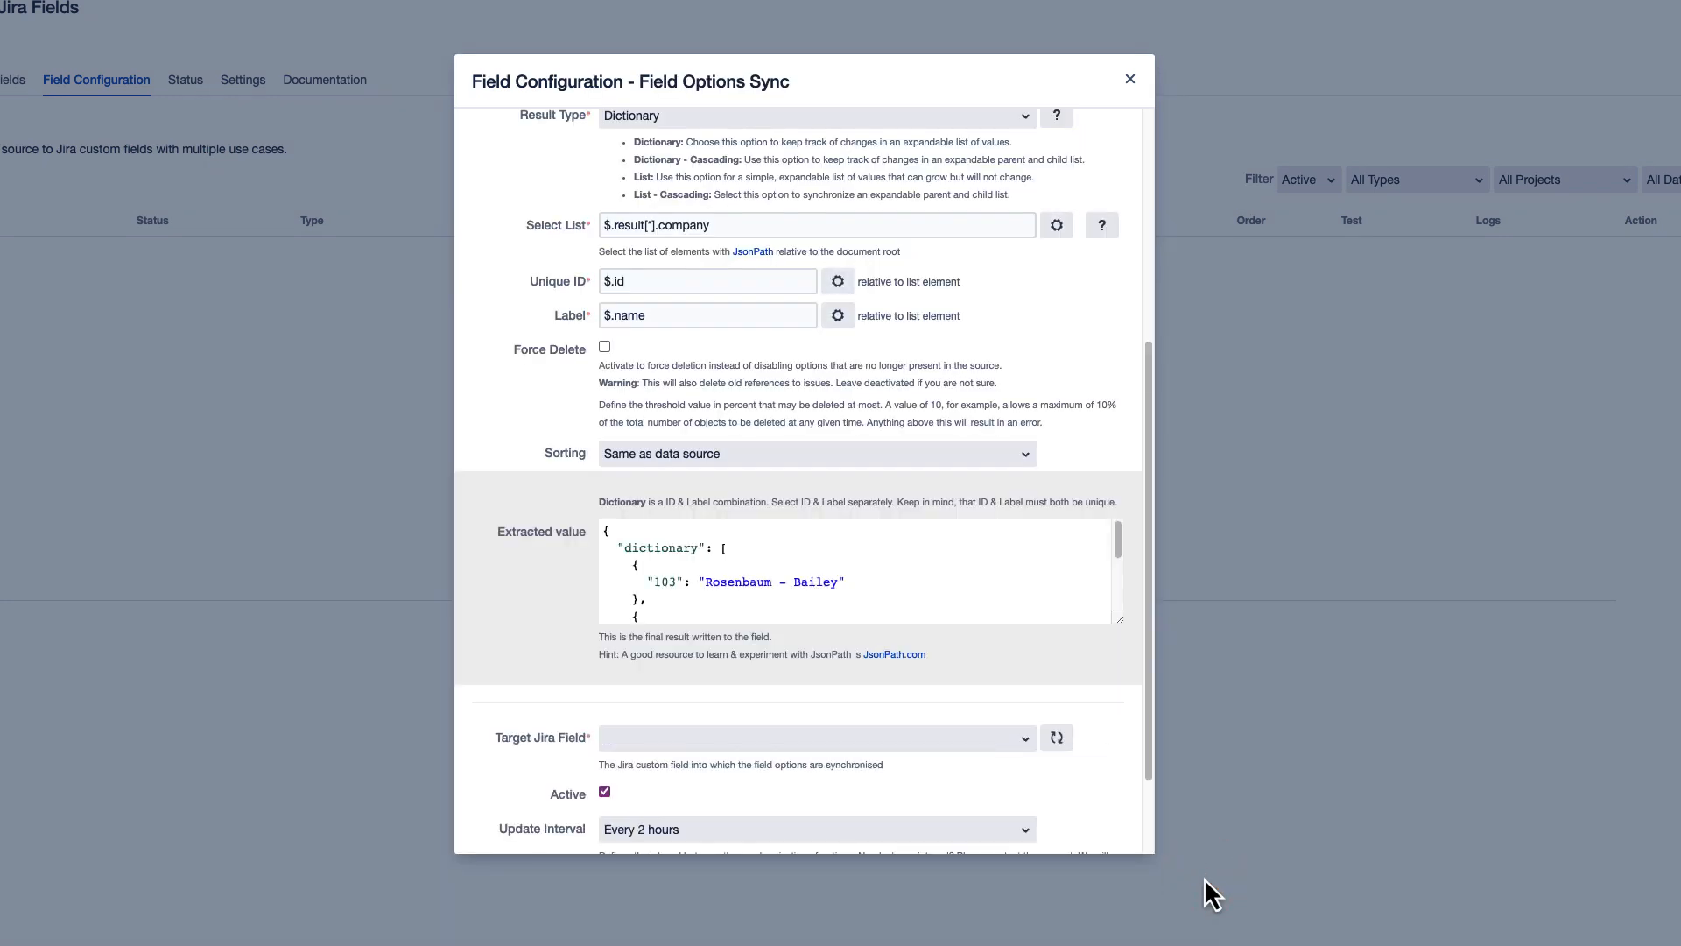
{"action": "left_click_drag", "start_coordinate": [1119, 620], "coordinate": [1141, 747]}
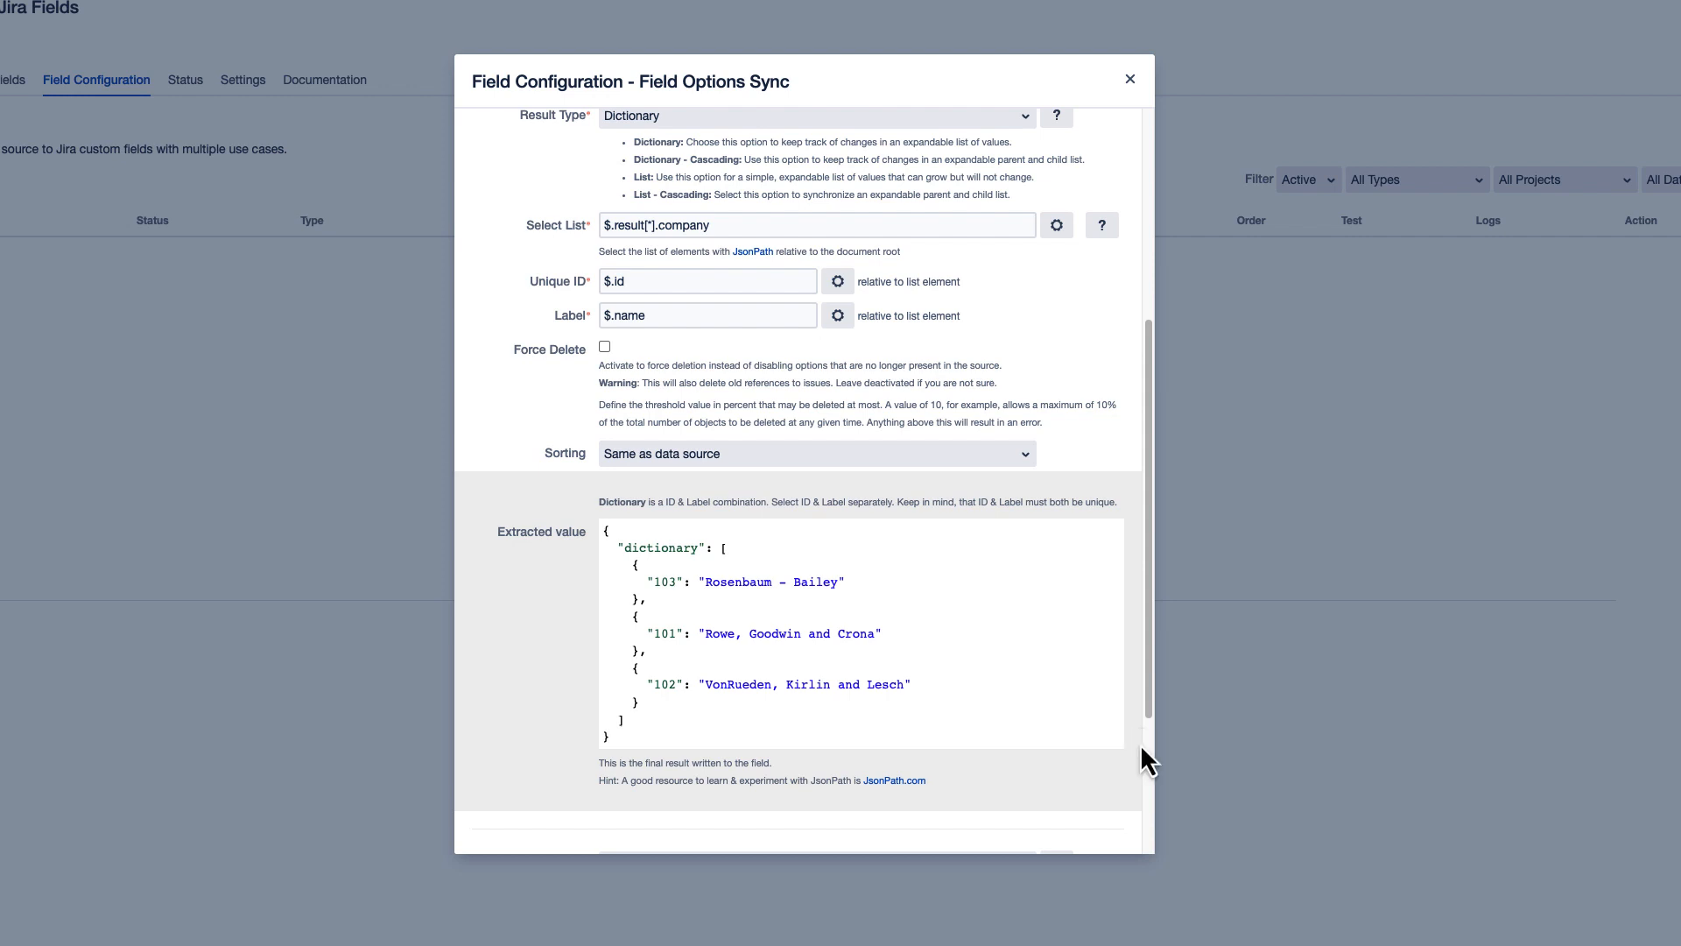
- Set the target Jira field to [Demo] Company Select (customfield_10047) and save the configuration
{"action": "scroll", "coordinate": [852, 519], "scroll_direction": "down", "scroll_amount": 5}
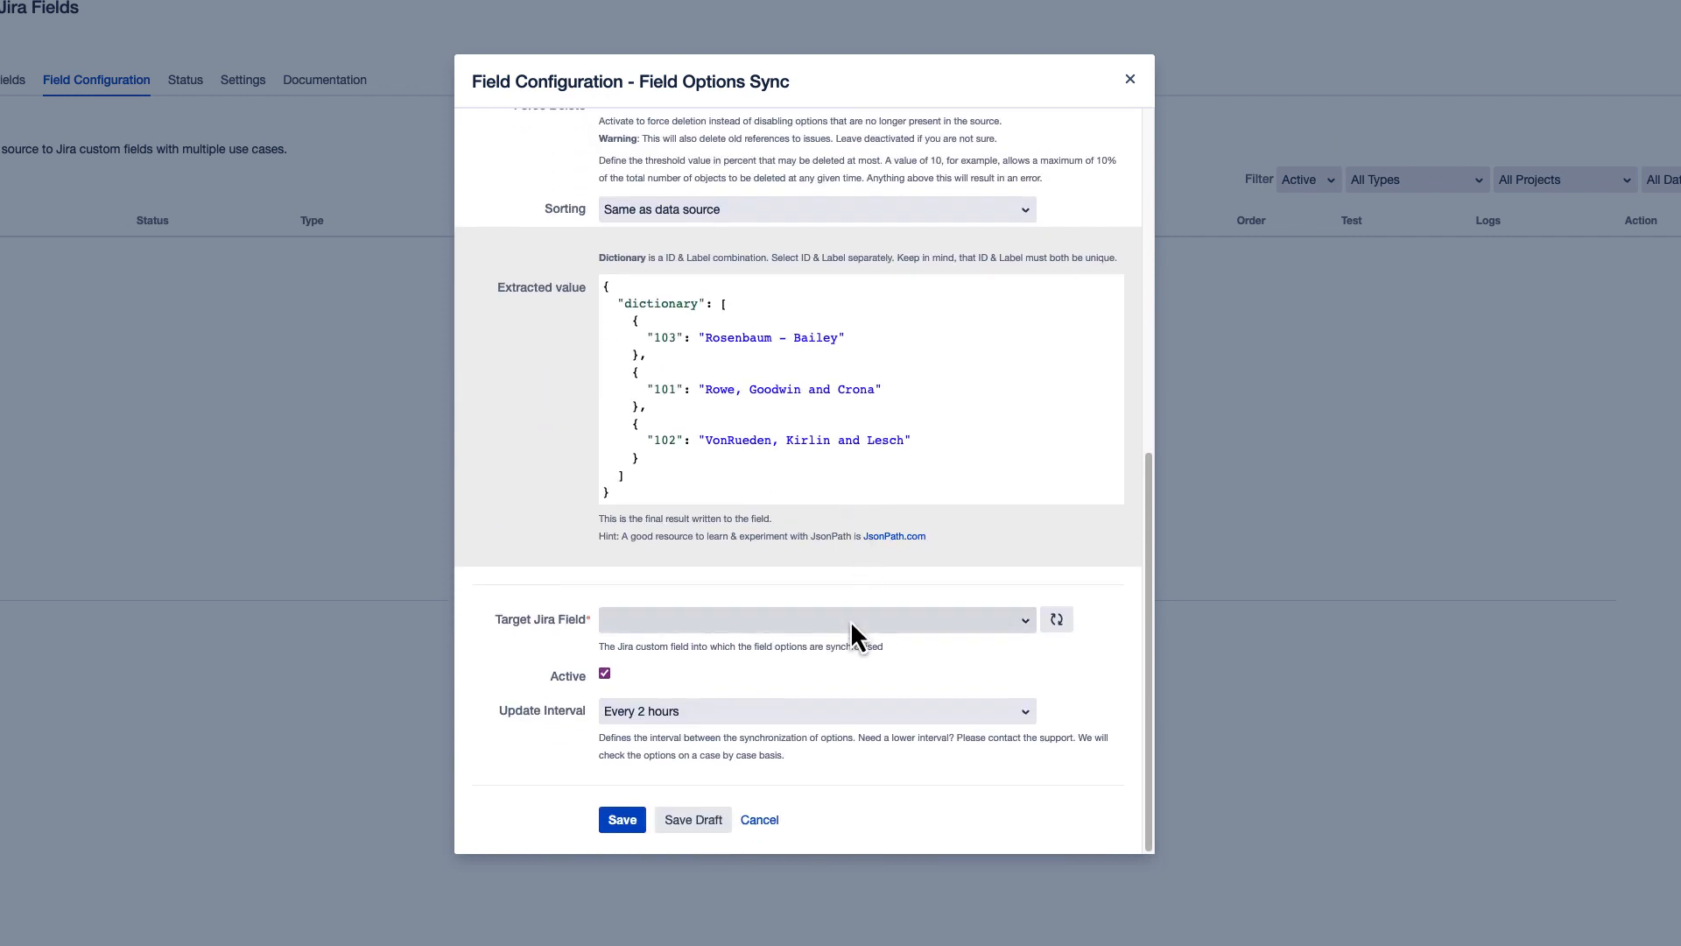
{"action": "left_click", "coordinate": [849, 622]}
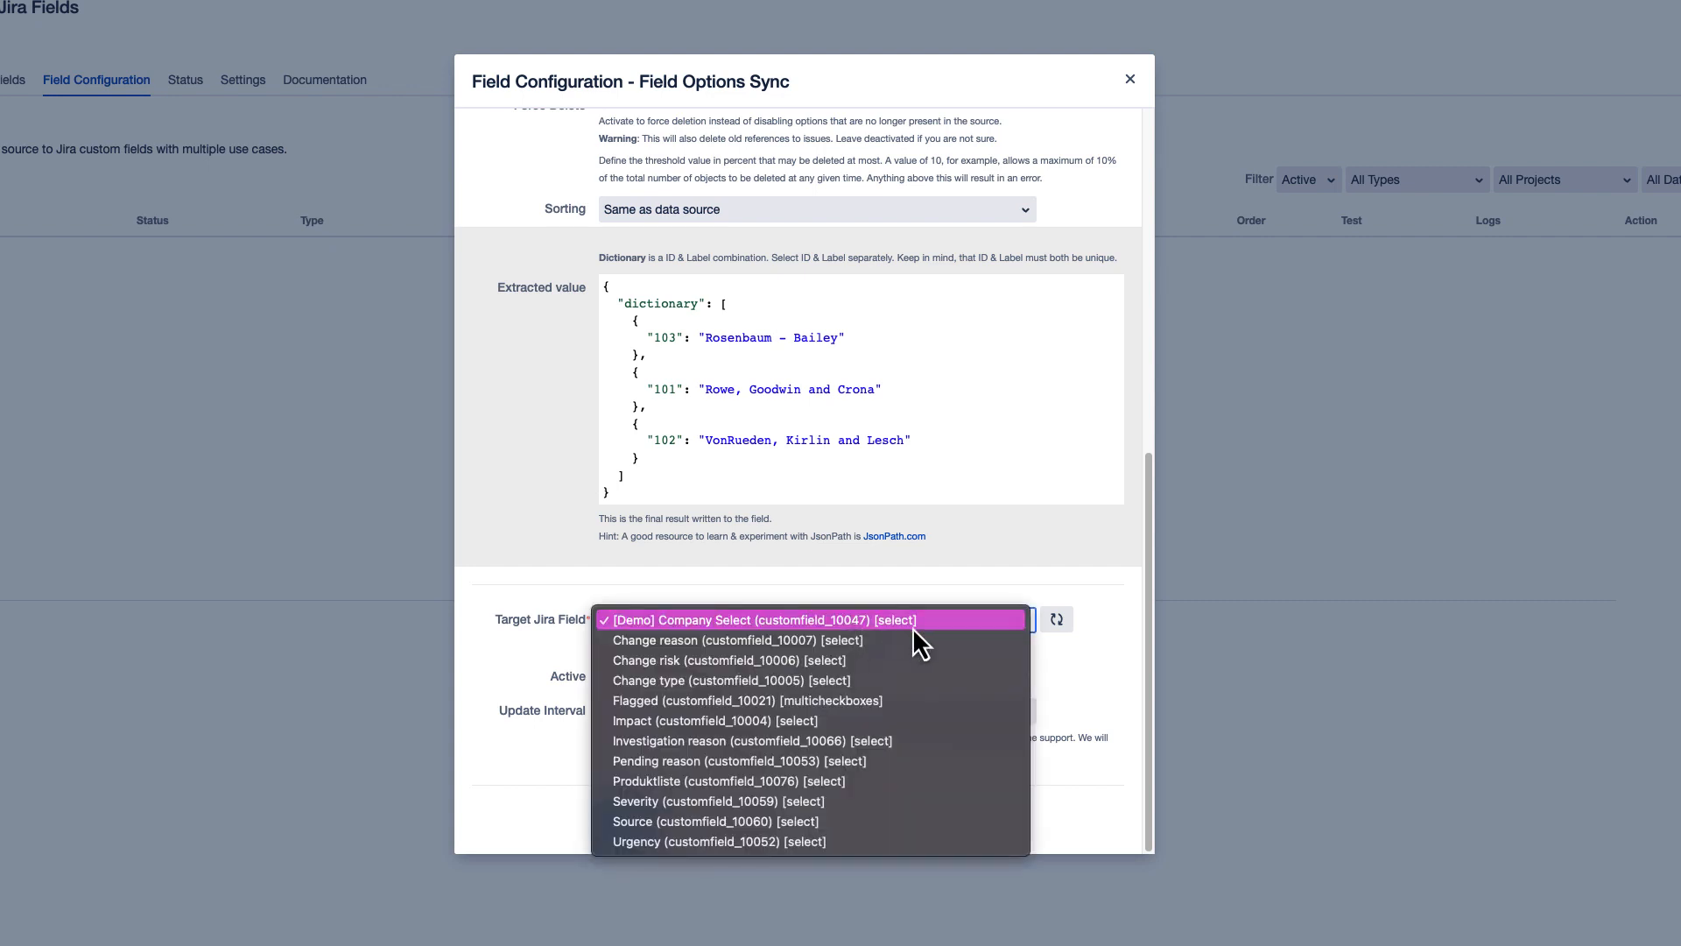
{"action": "left_click", "coordinate": [942, 622]}
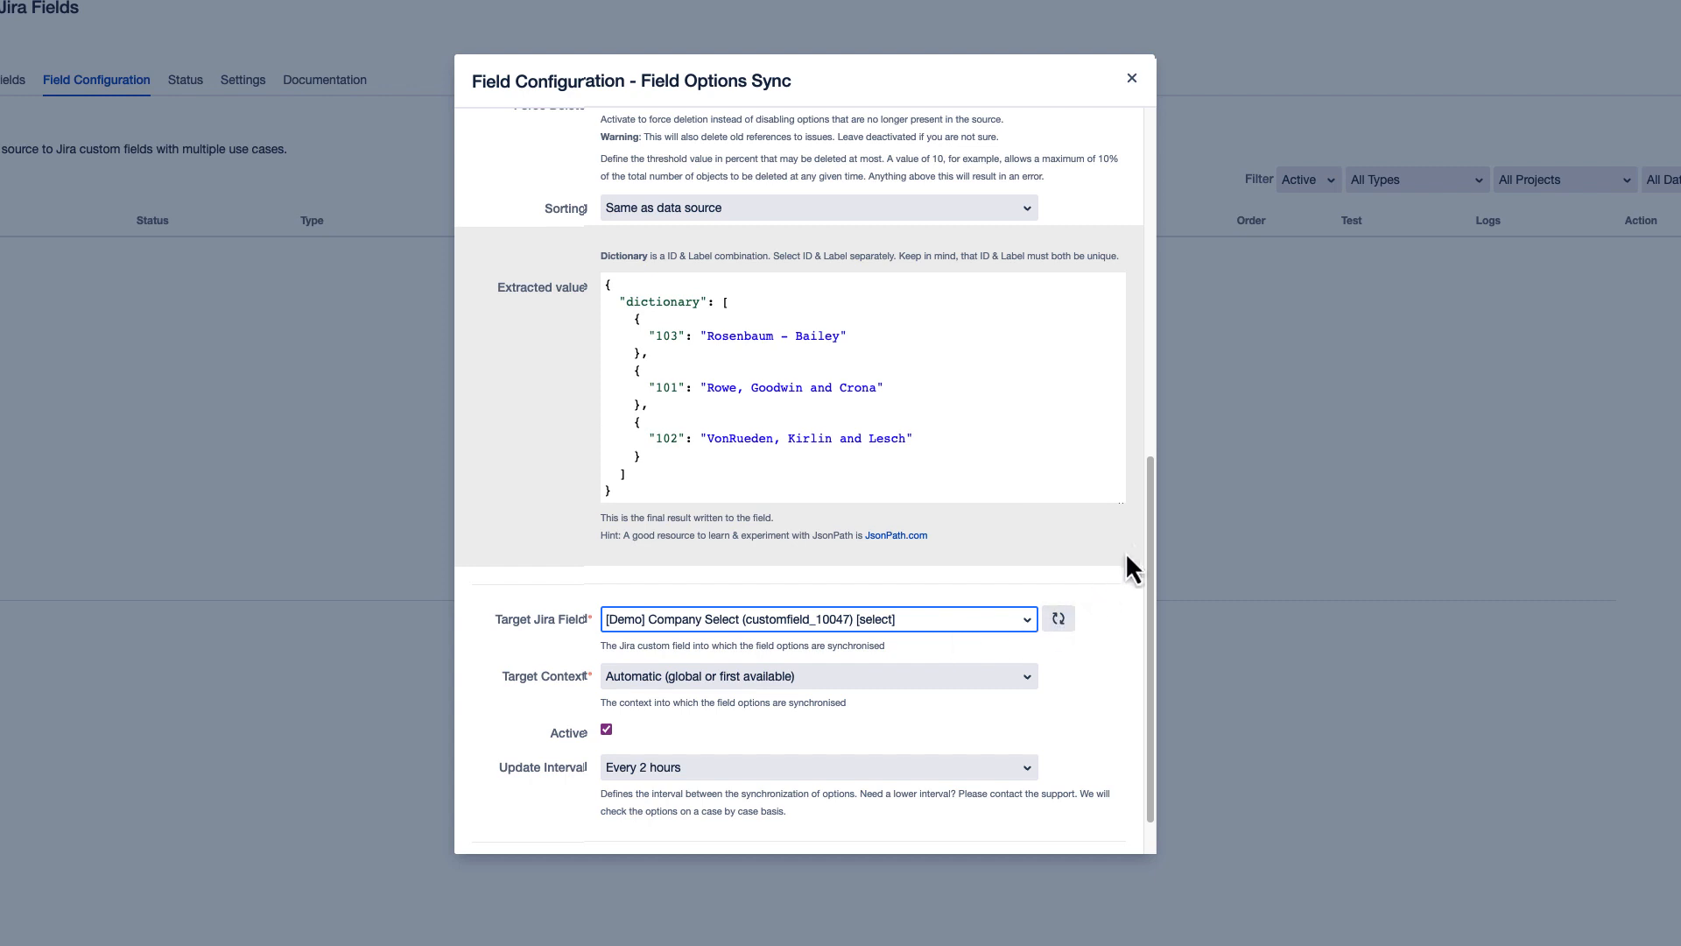
{"action": "left_click_drag", "start_coordinate": [1152, 527], "coordinate": [1154, 569]}
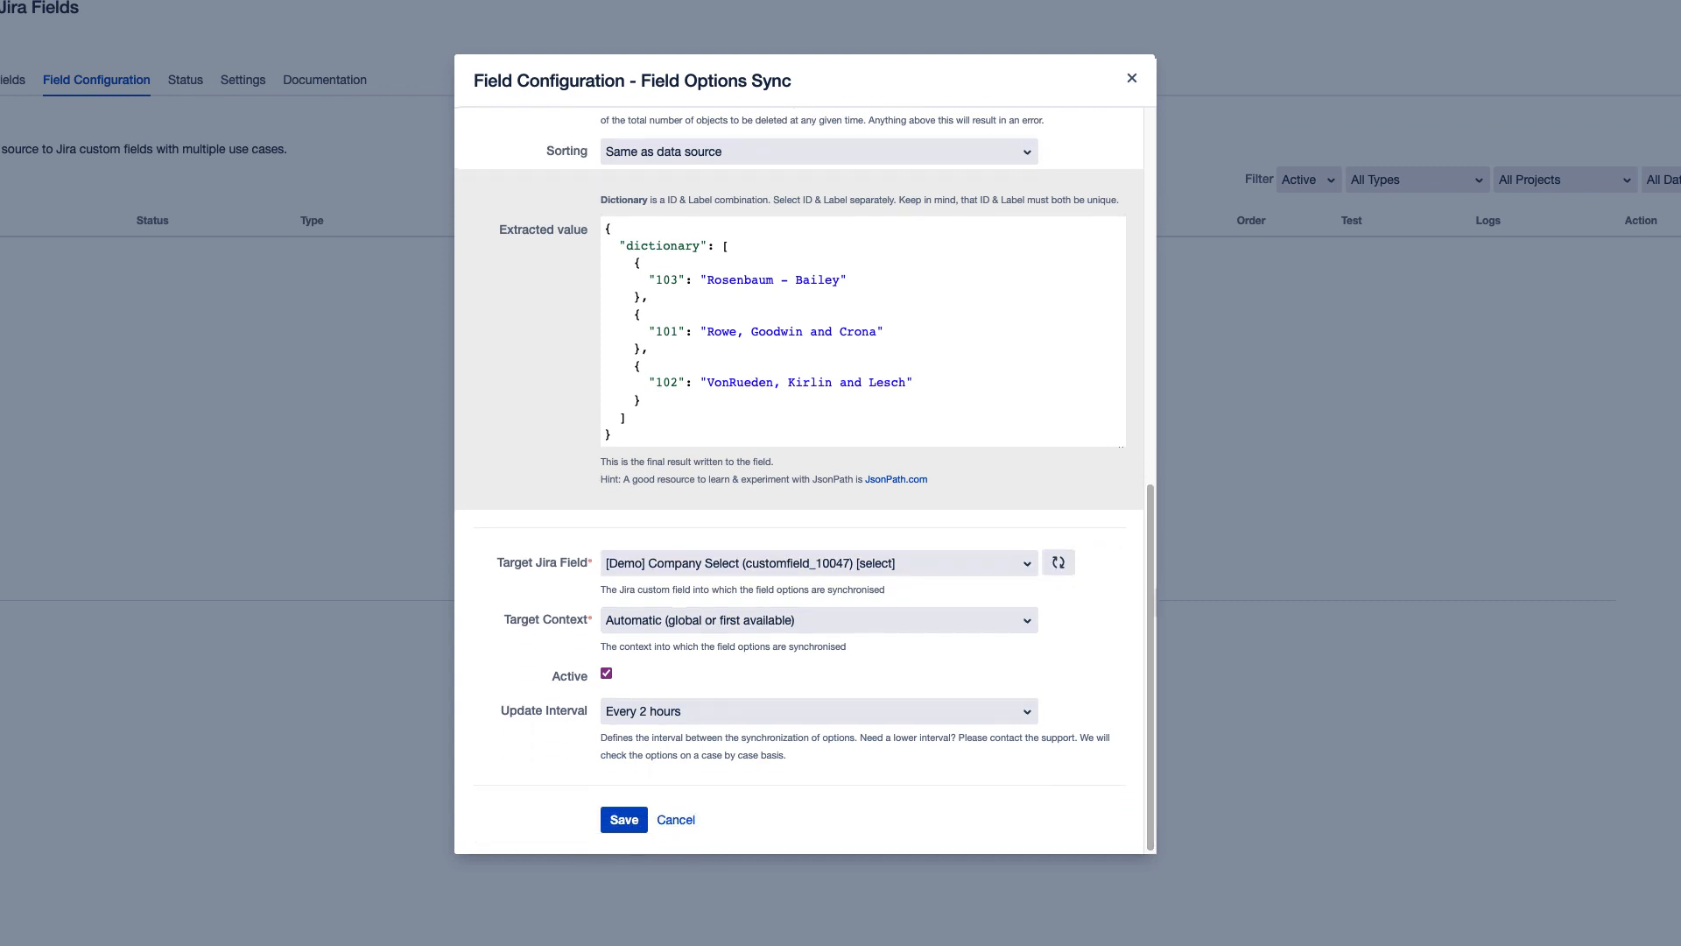
{"action": "left_click", "coordinate": [624, 823]}
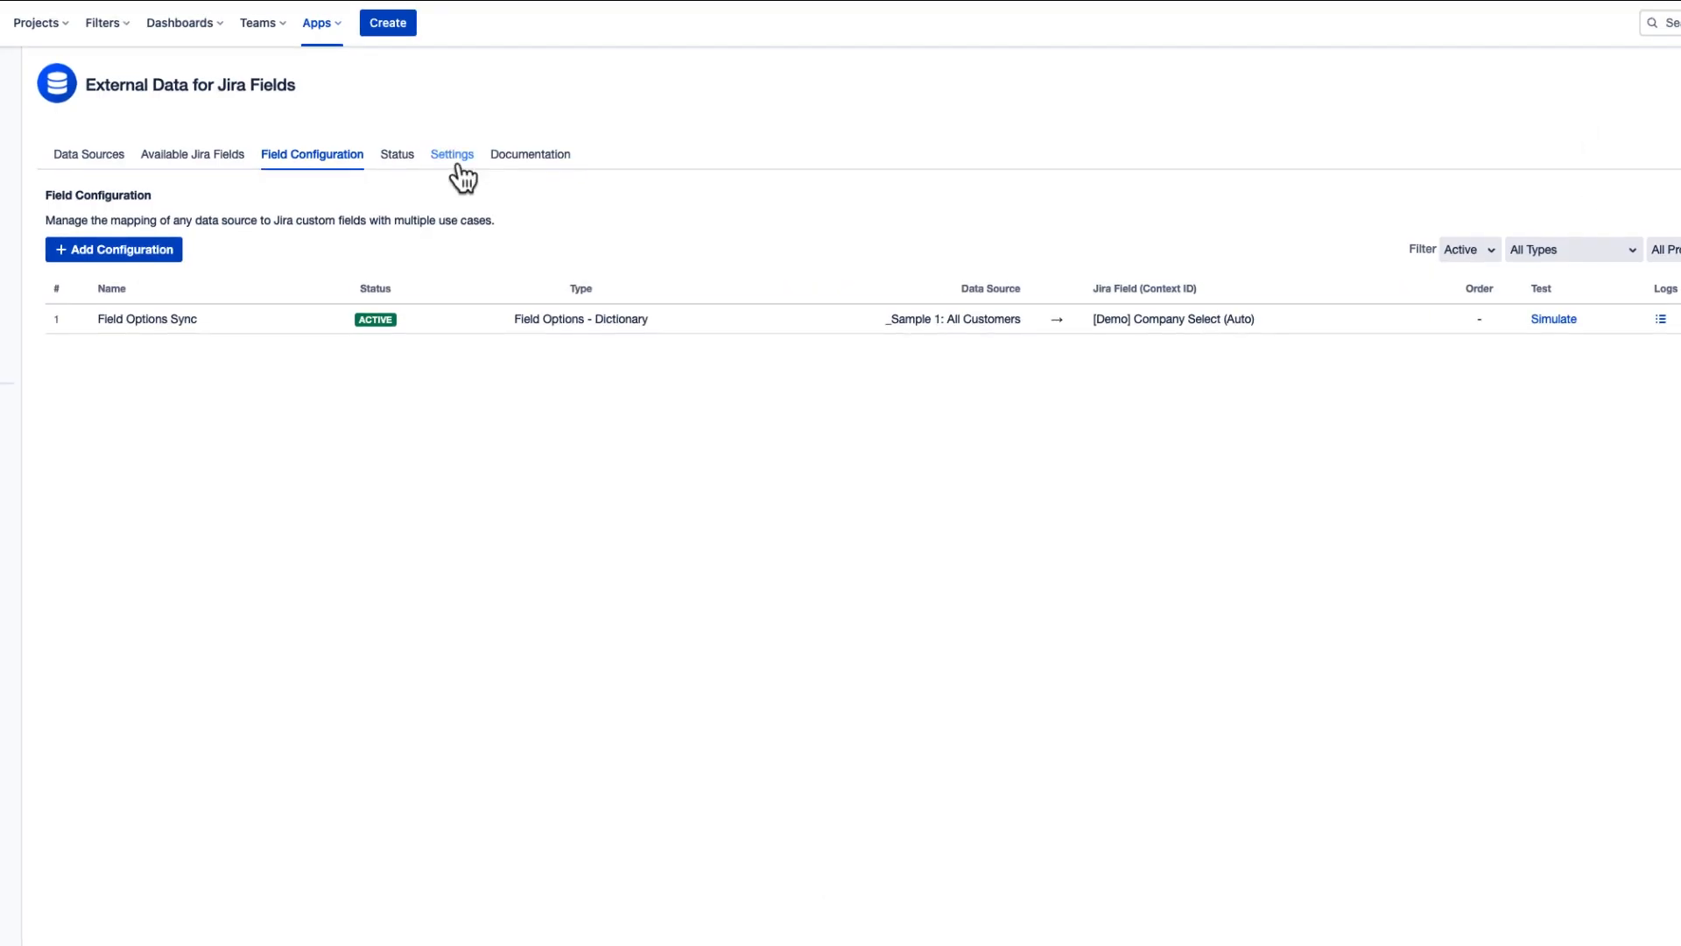
- Manually start the list synchronization for Field Options Sync from its status overview
{"action": "left_click", "coordinate": [410, 164]}
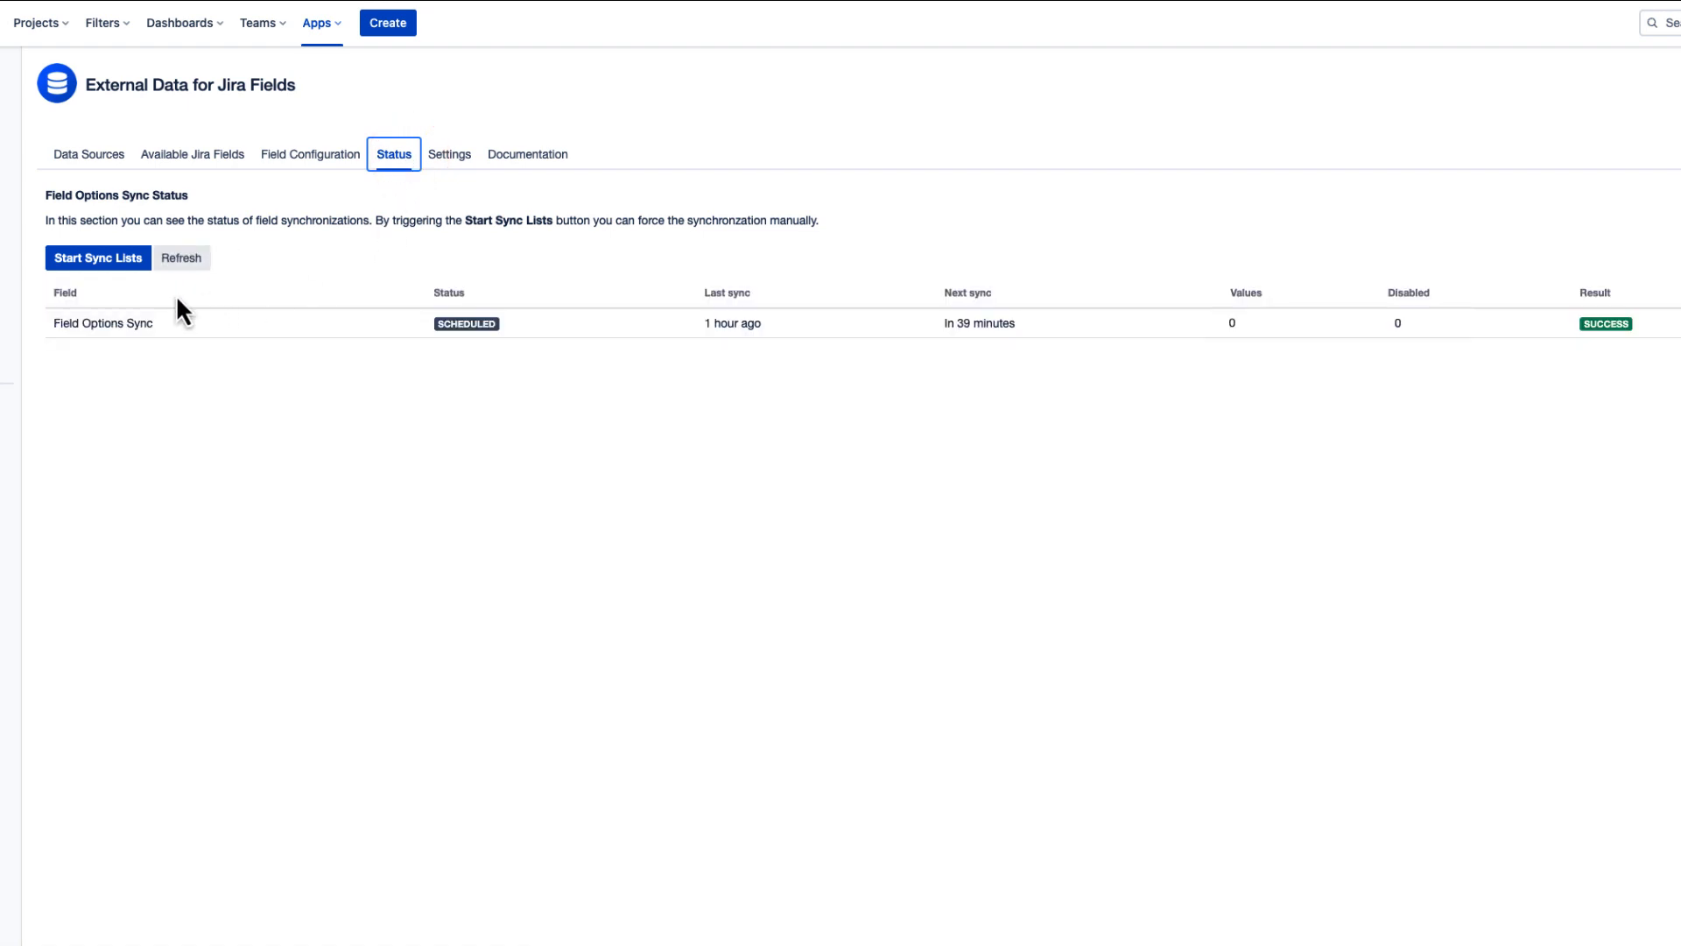
{"action": "left_click", "coordinate": [123, 261]}
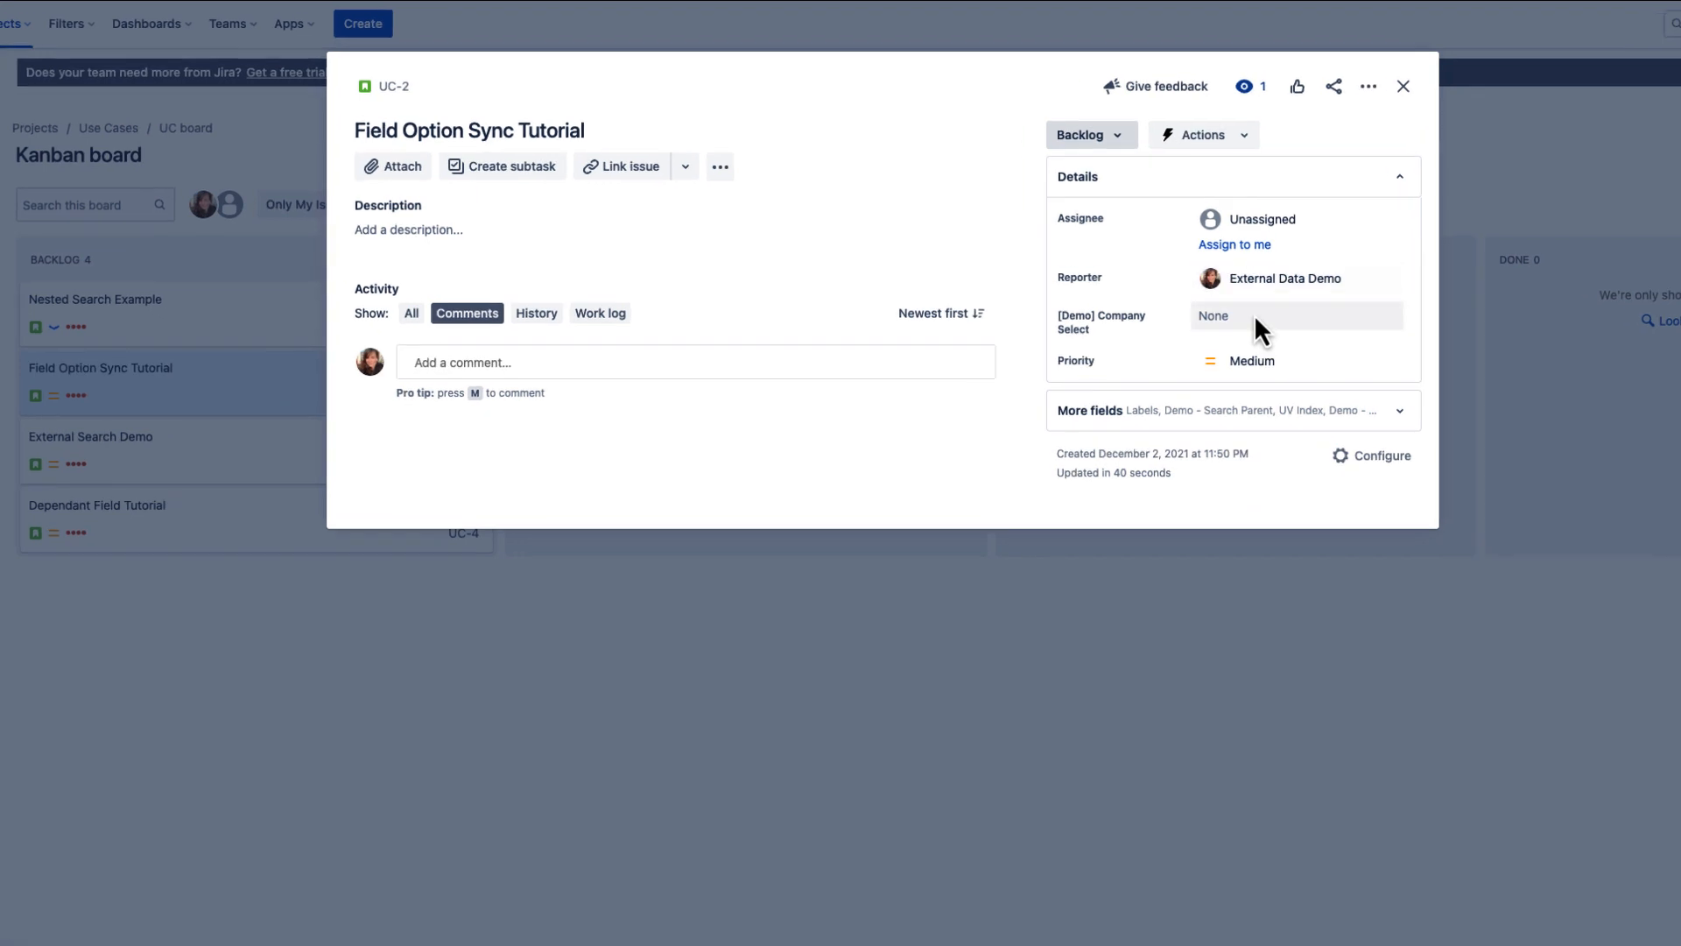
- Set [Demo] Company Select on issue UC-2 to Rosenbaum - Bailey, and switch it to VonRueden, Kirlin and Lesch
{"action": "left_click", "coordinate": [1258, 324]}
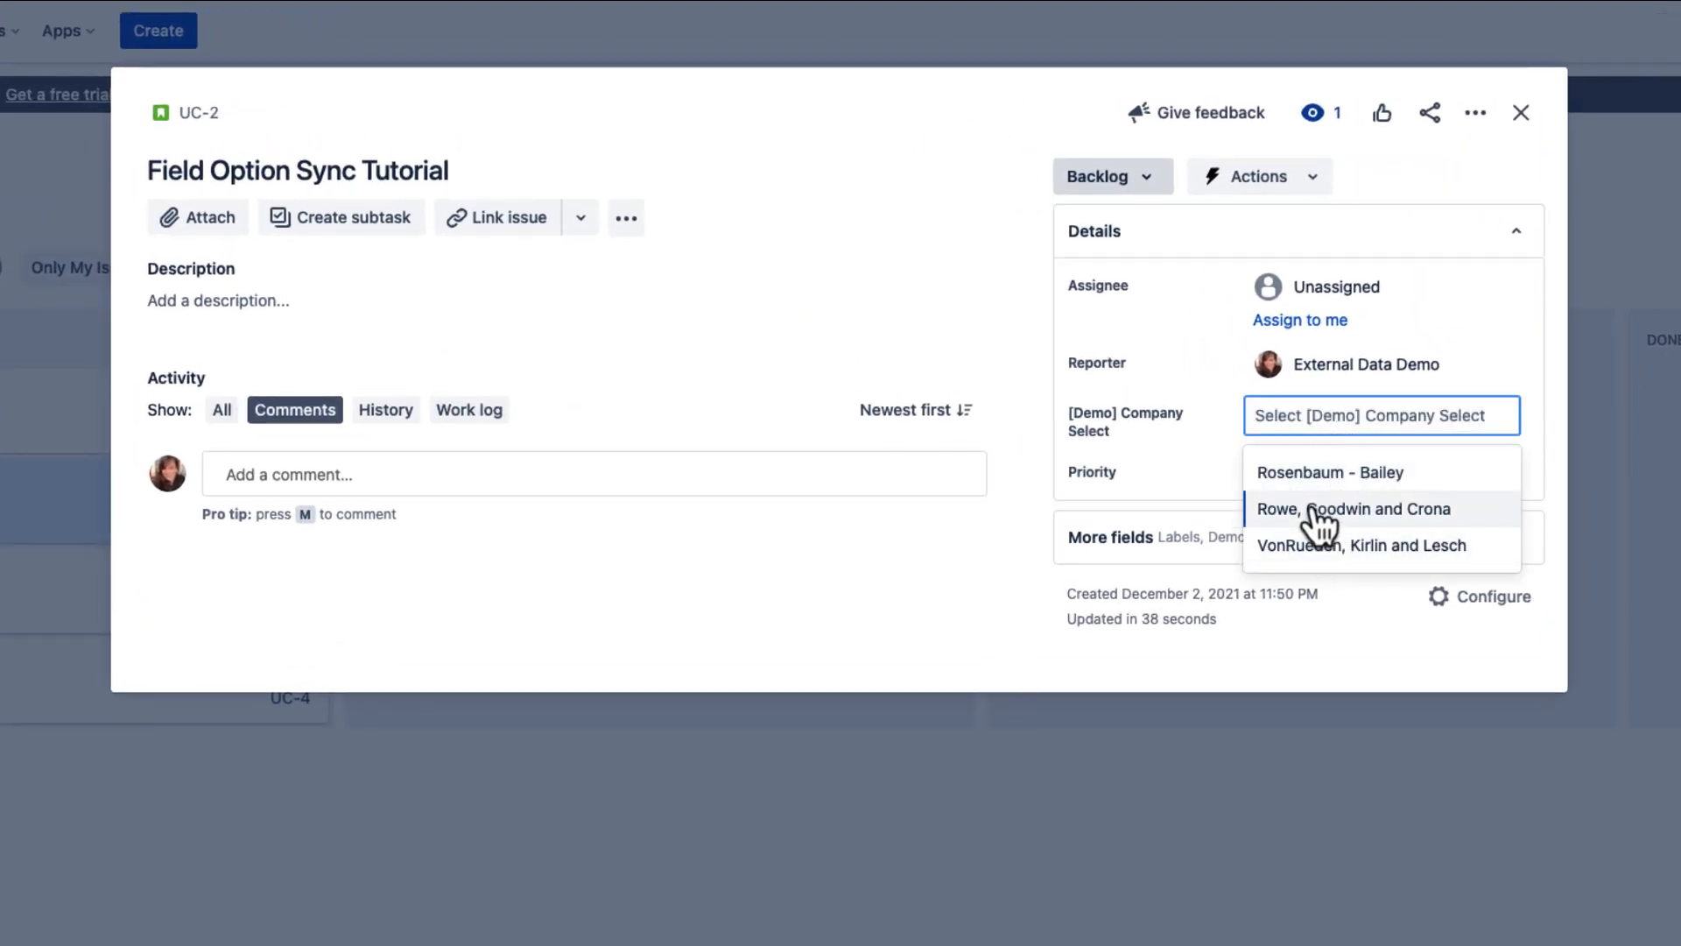
{"action": "left_click", "coordinate": [1306, 477]}
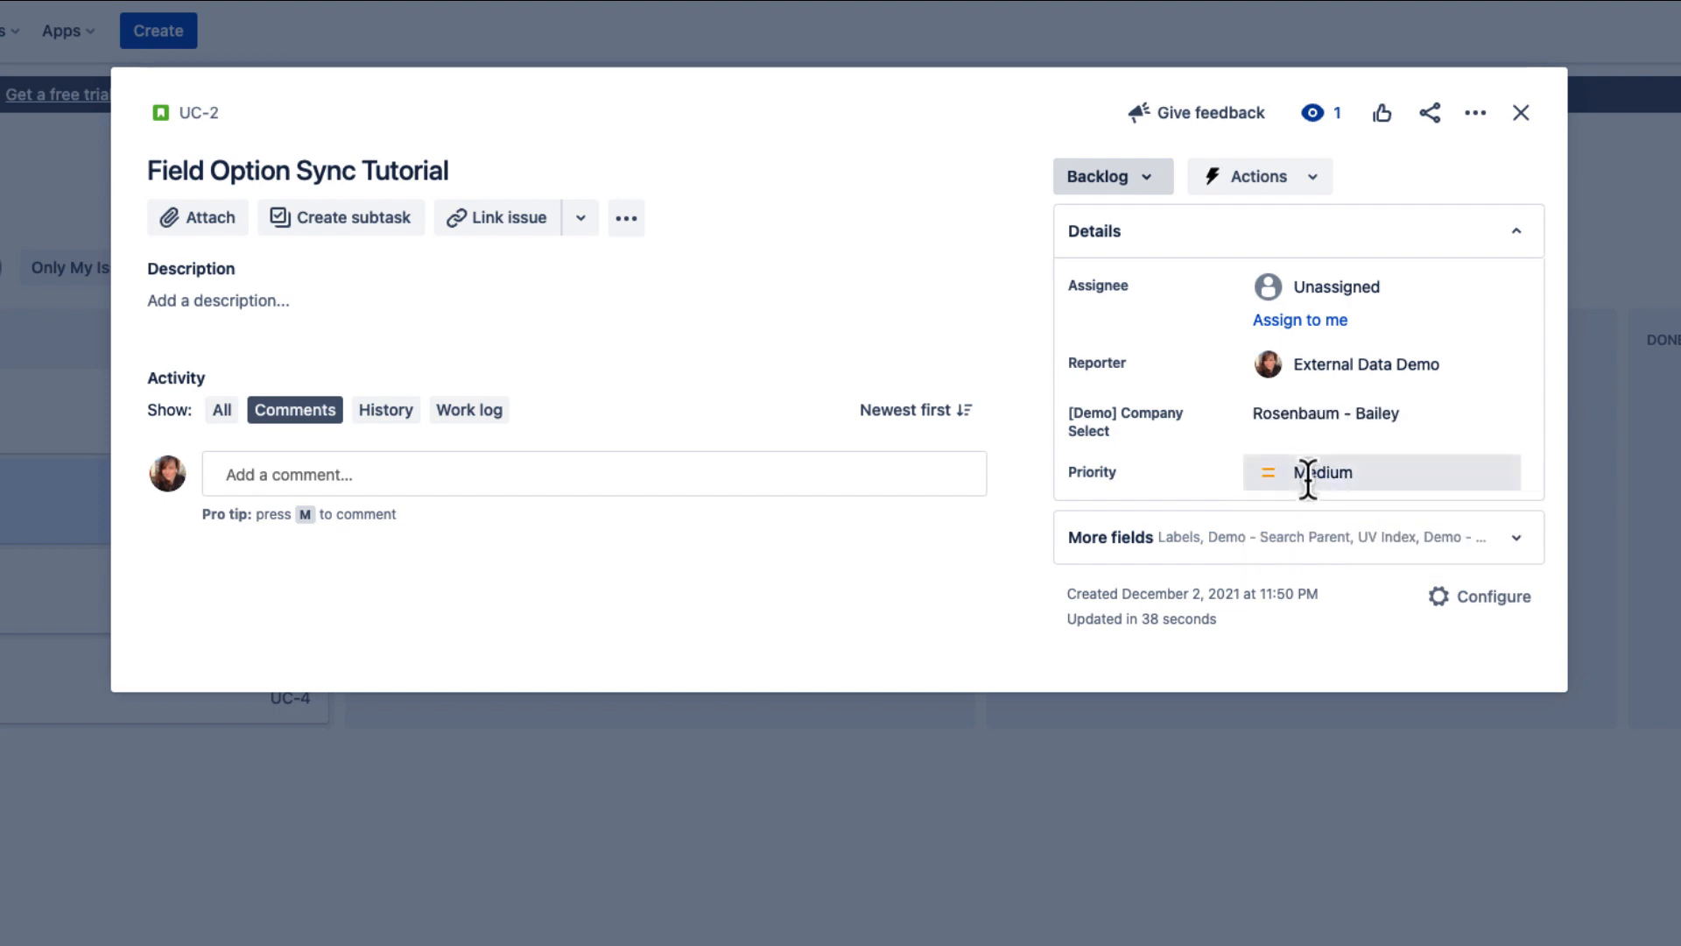
{"action": "left_click", "coordinate": [1303, 424]}
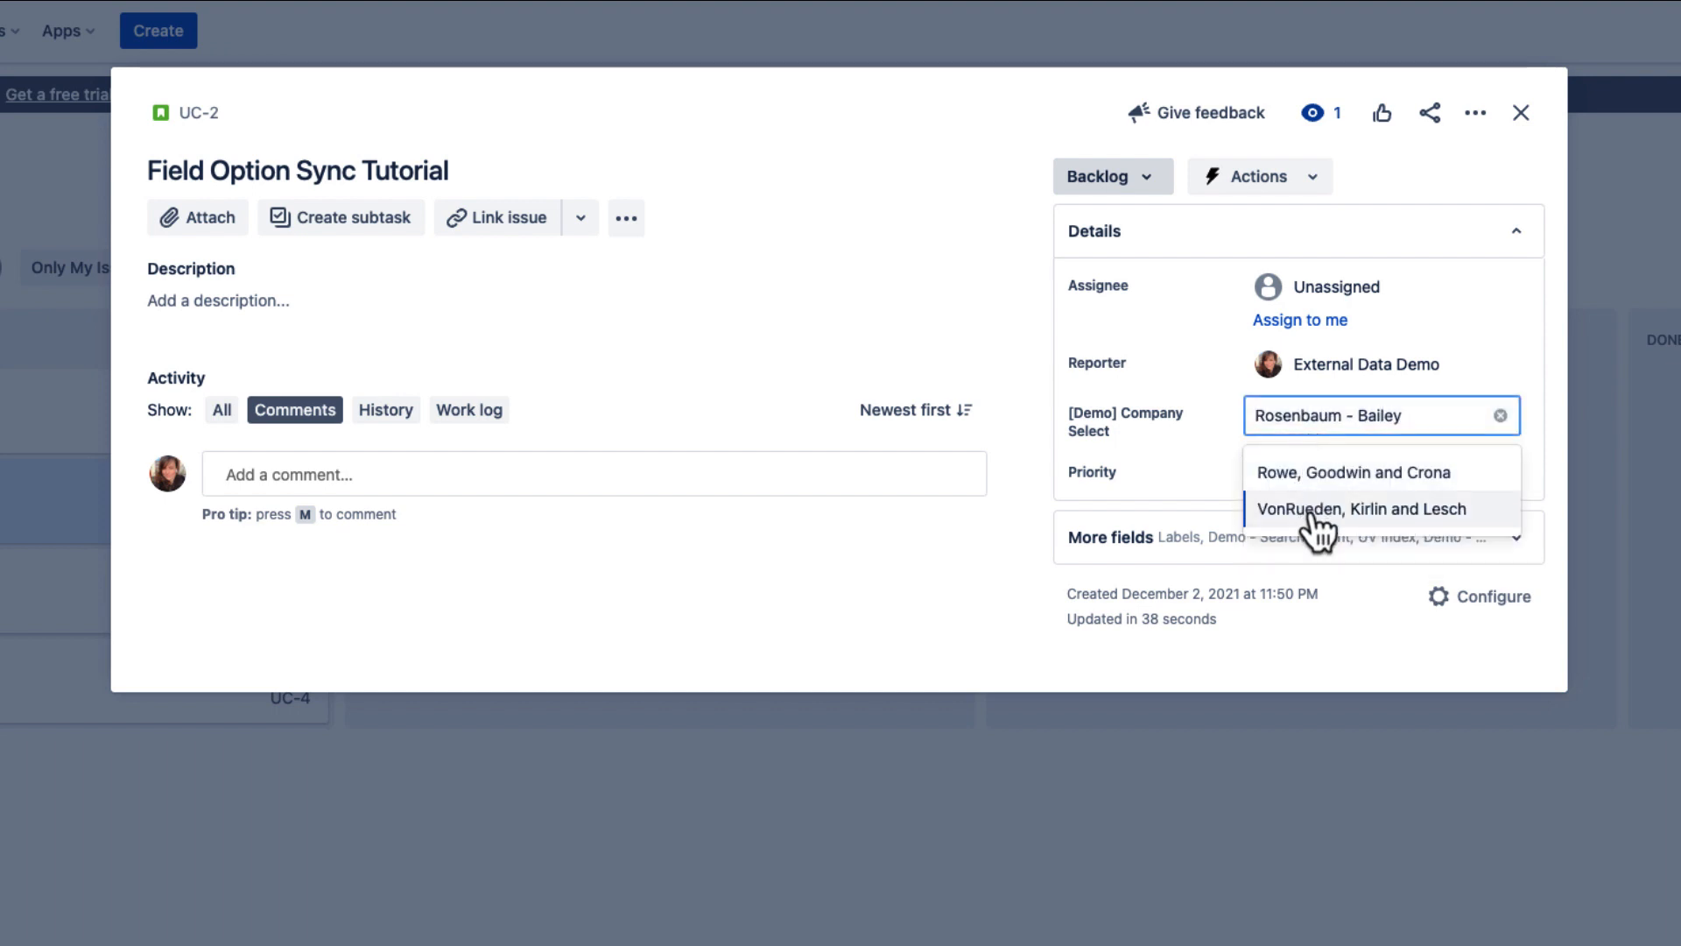
{"action": "left_click", "coordinate": [1310, 517]}
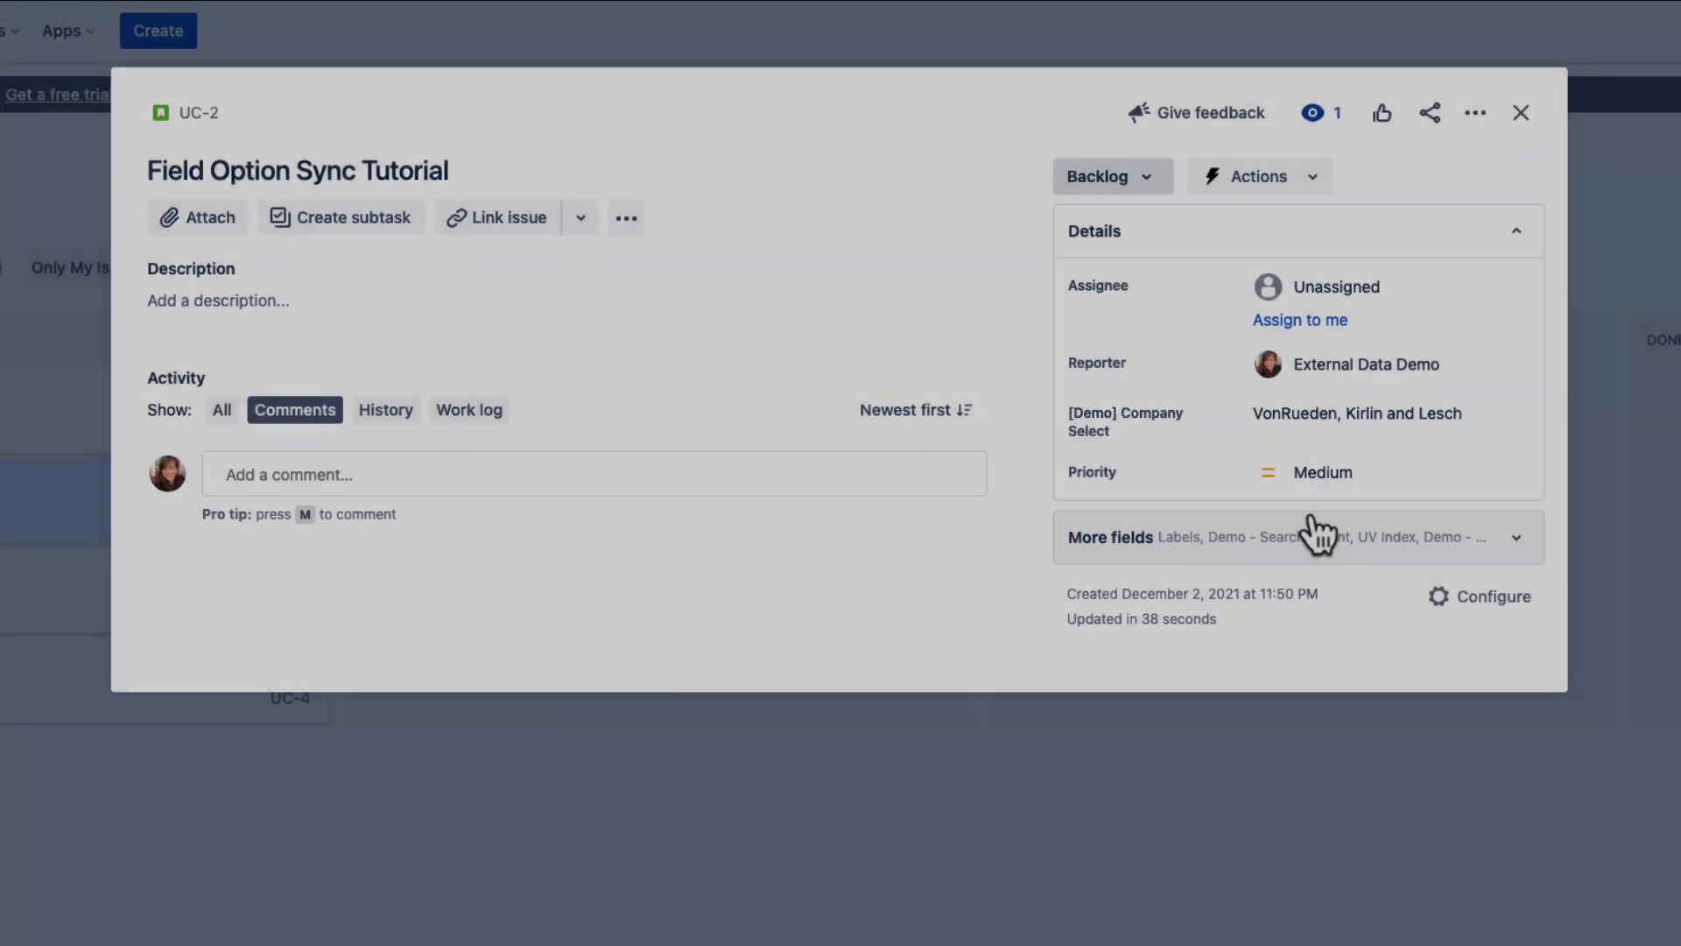